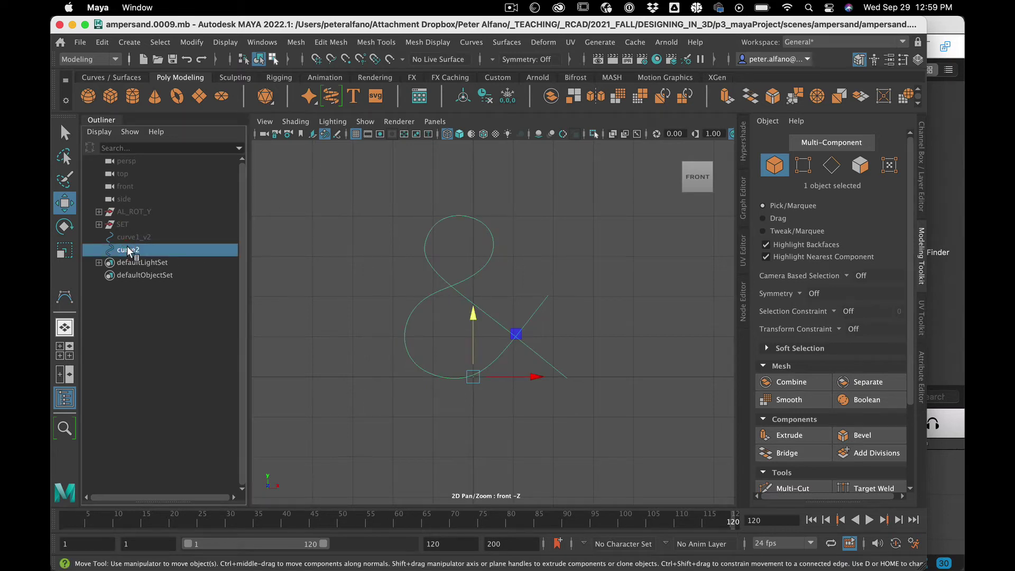
Hide curve2 and show curve1_v2 in its place
key("ctrl+h")
left_click(139, 236)
key("shift+h")
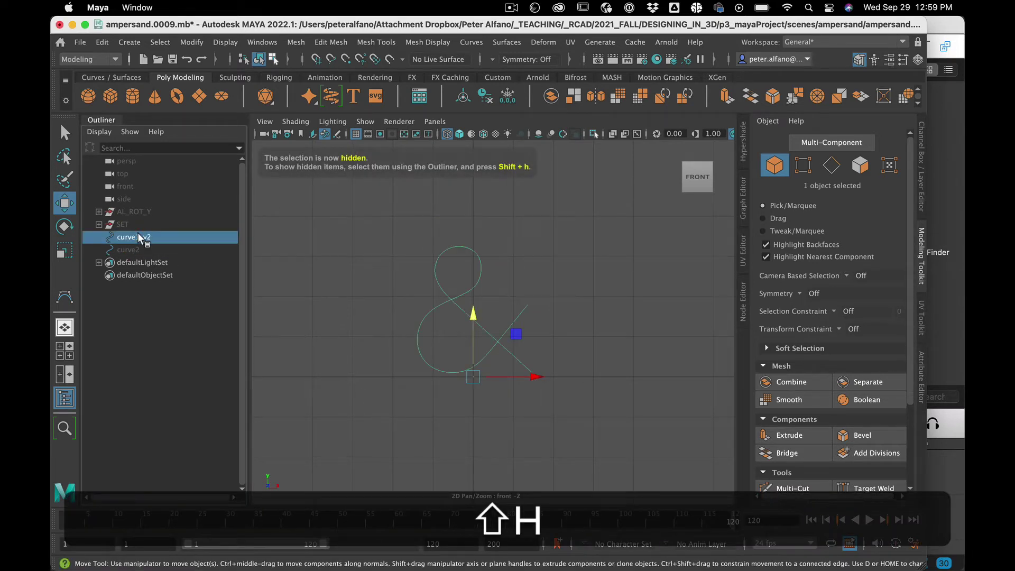
Switch the viewport from the front view to the persp camera and frame the ampersand curve
left_click(426, 121)
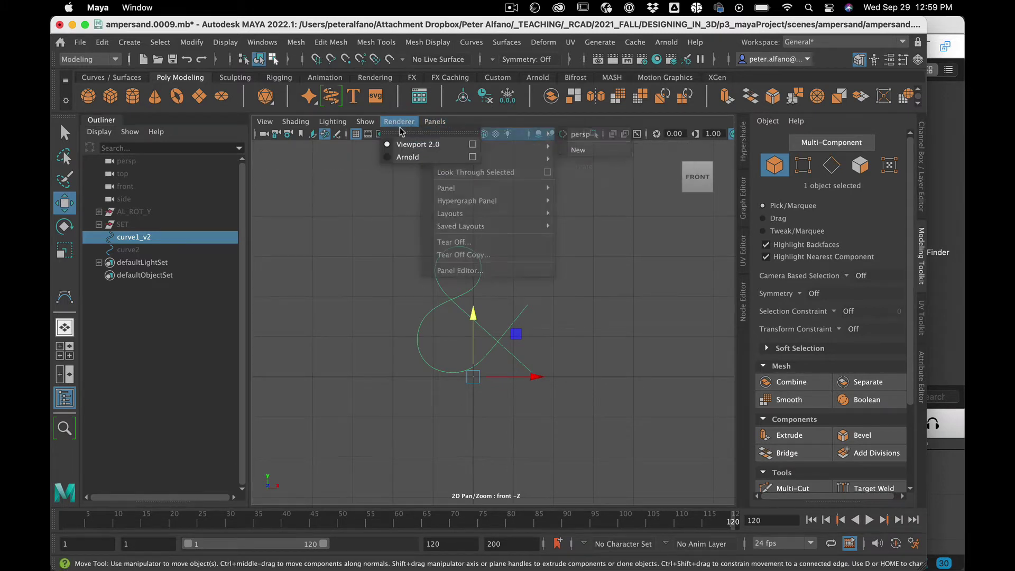
mouse_move(434, 121)
mouse_move(529, 135)
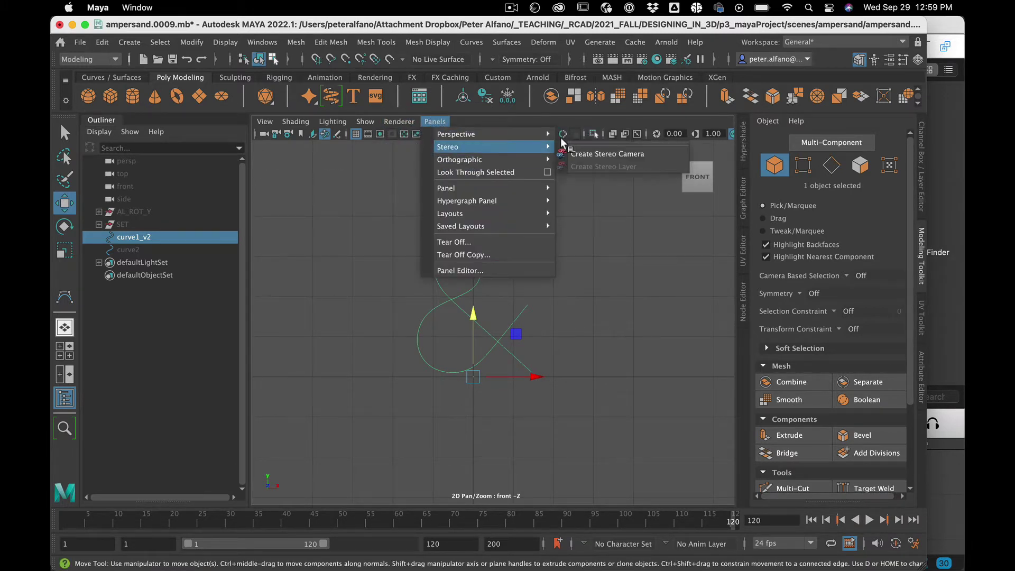
left_click(578, 134)
left_click_drag(479, 333, 519, 324, "alt")
scroll(527, 329, "down", 2, "alt")
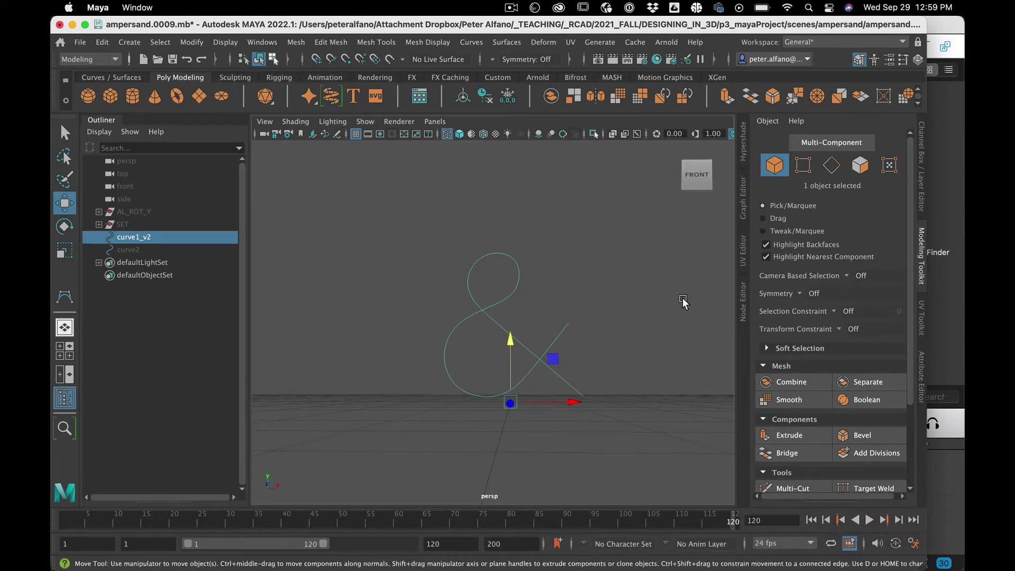
Break the input connections on the Arnold curve width and curve shader of curve1_v2
left_click(918, 378)
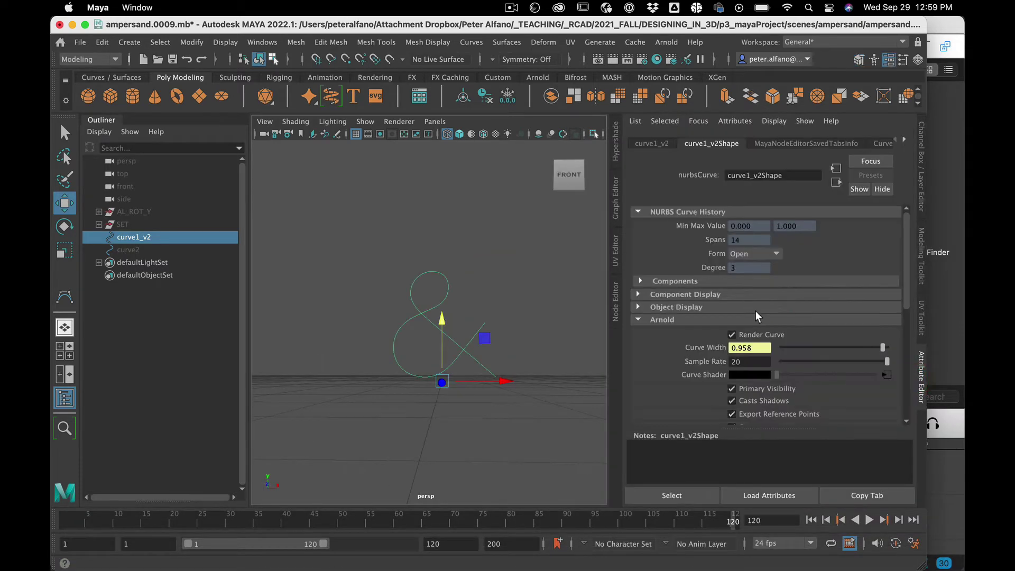
right_click(707, 348)
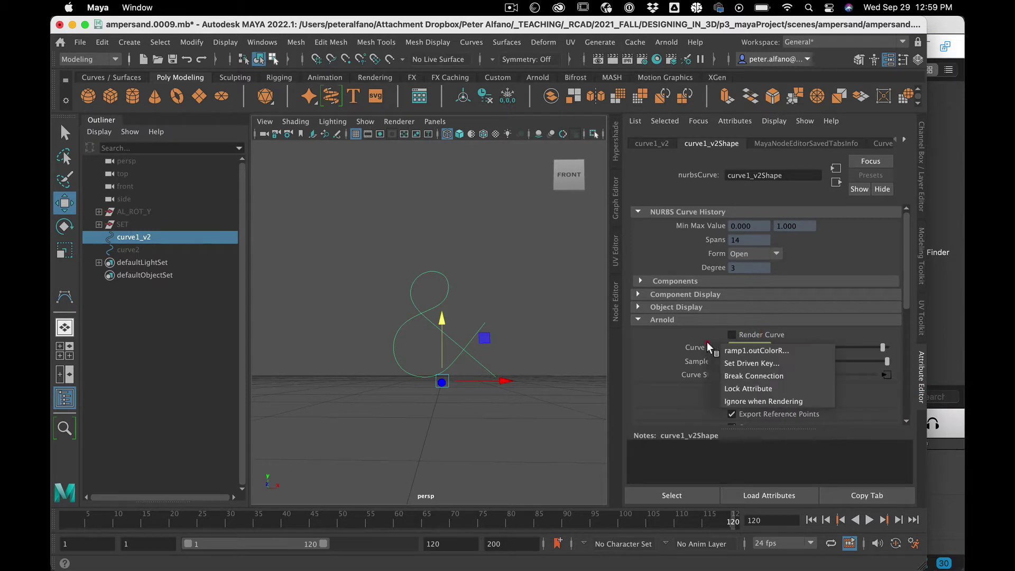
left_click(723, 376)
right_click(714, 376)
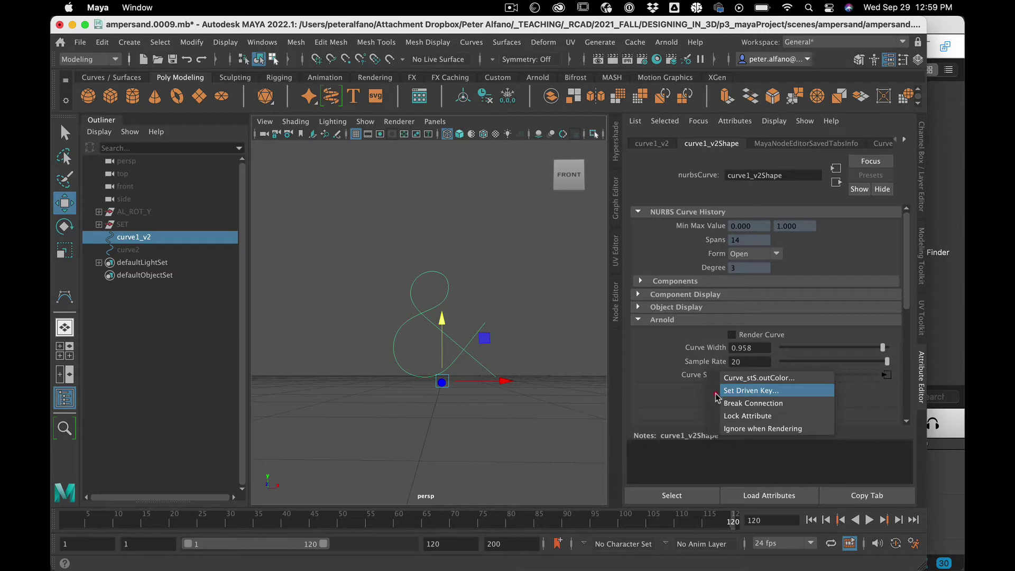
left_click(732, 403)
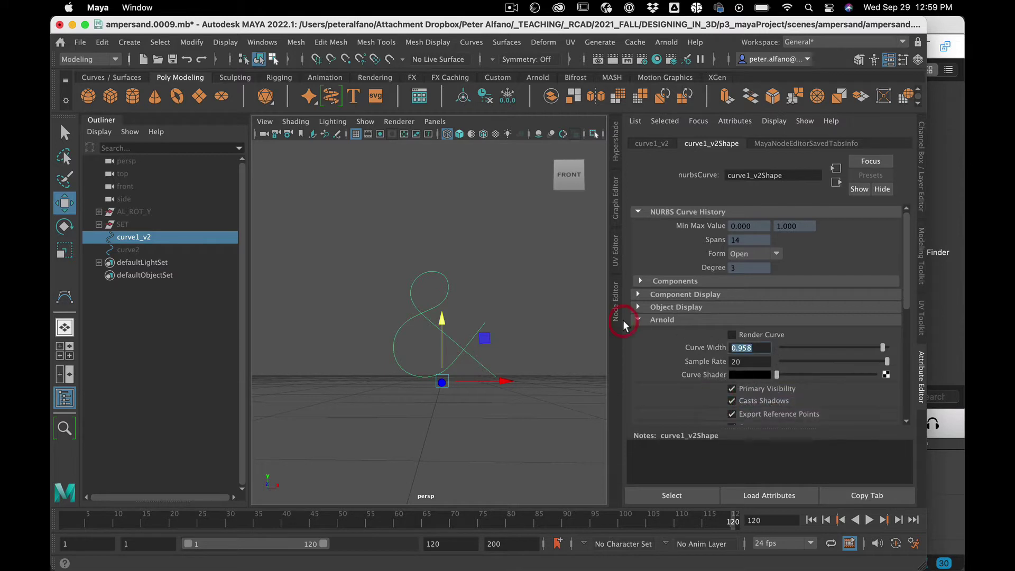
Set the Arnold curve width of curve1_v2 to 0.2 with Render Curve enabled
type(".2")
key("Return")
scroll(751, 331, "down", 8)
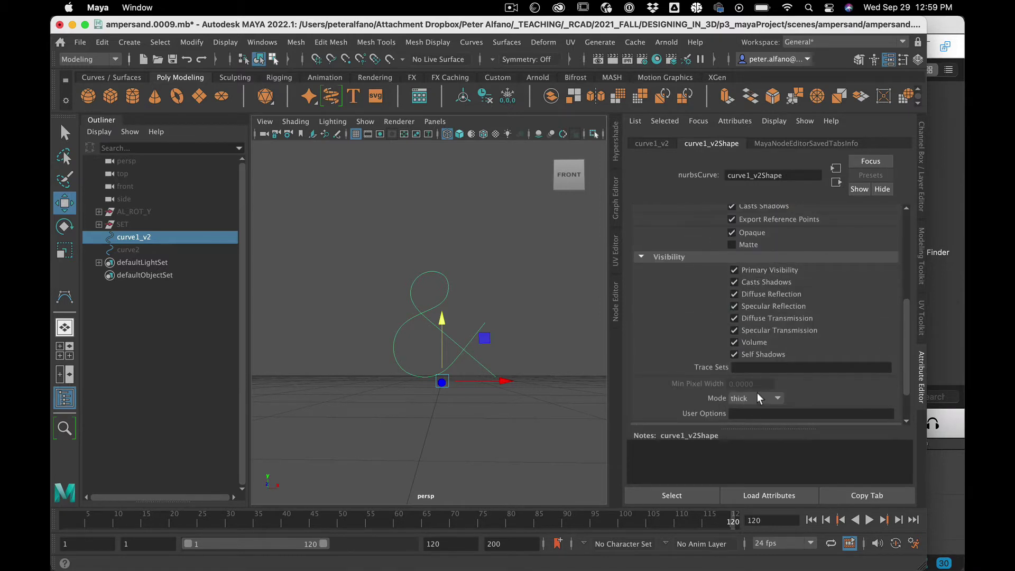
Unhide the AL_ROT_Y and SET groups
left_click(160, 212)
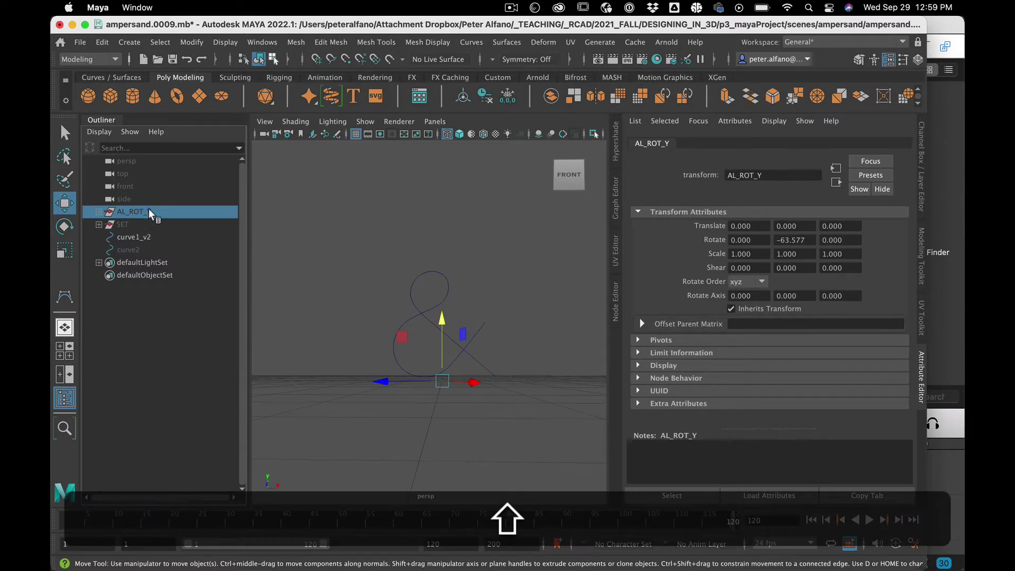
key("shift+h")
left_click_drag(362, 316, 359, 331, "alt")
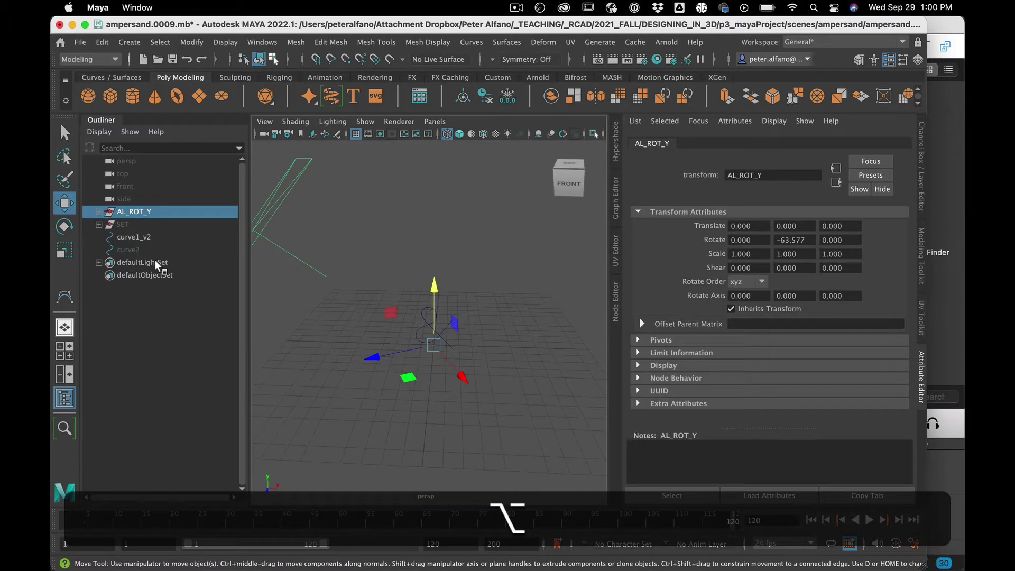
left_click(145, 223)
key("shift+h")
key("alt+shift+h")
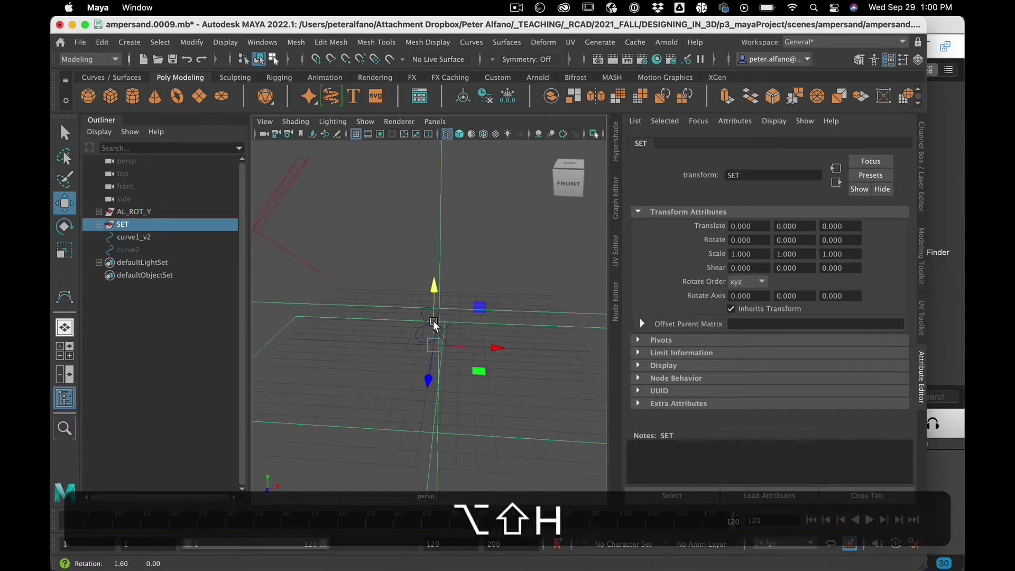
Display the scene shaded with textures and render the viewport with Arnold, moving its options window clear of the view
left_click_drag(357, 299, 429, 321, "alt")
key("6")
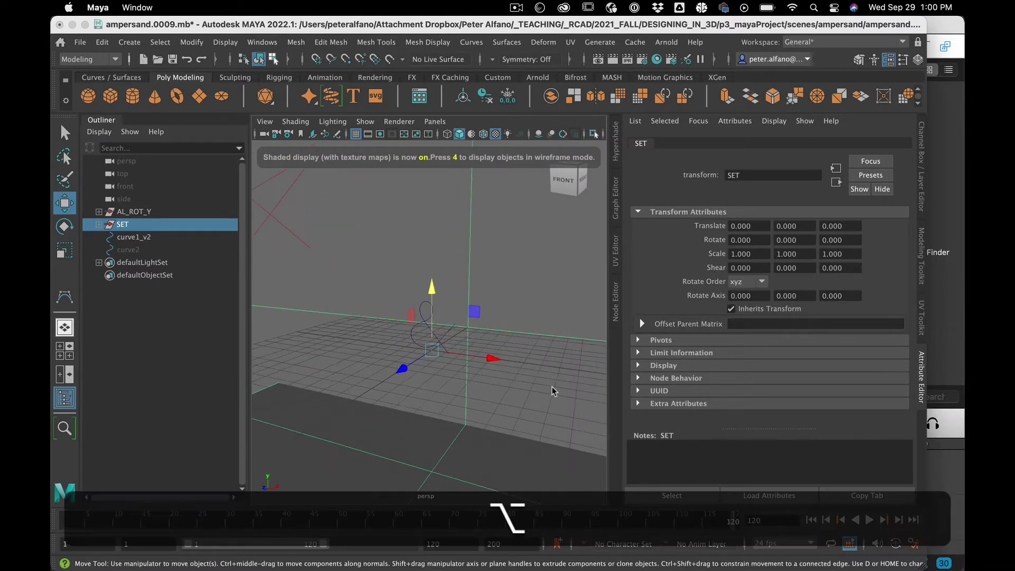
mouse_move(552, 386)
left_mouse_down("alt")
mouse_move(583, 390)
mouse_move(564, 385)
left_mouse_up("alt")
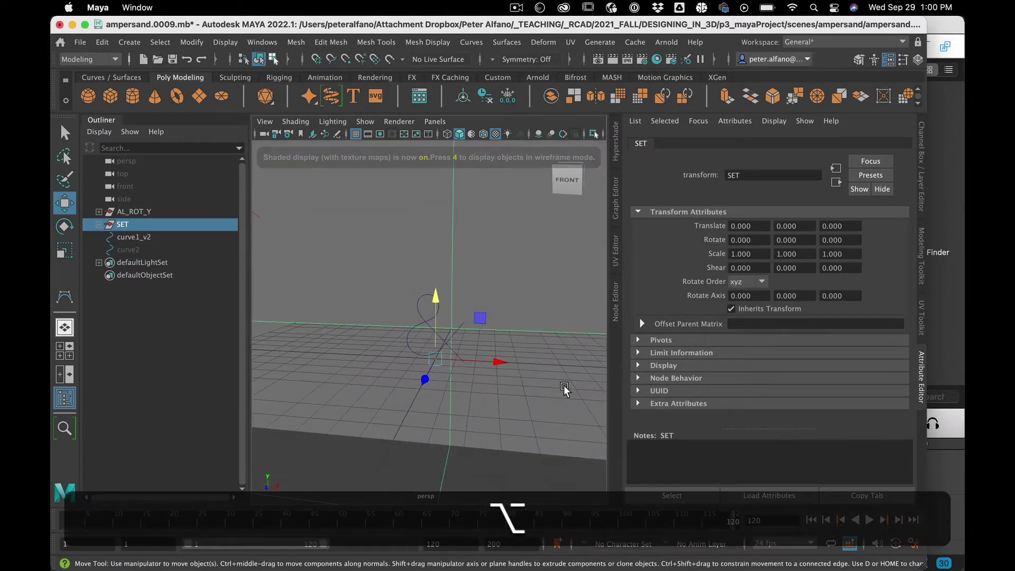
left_click(401, 121)
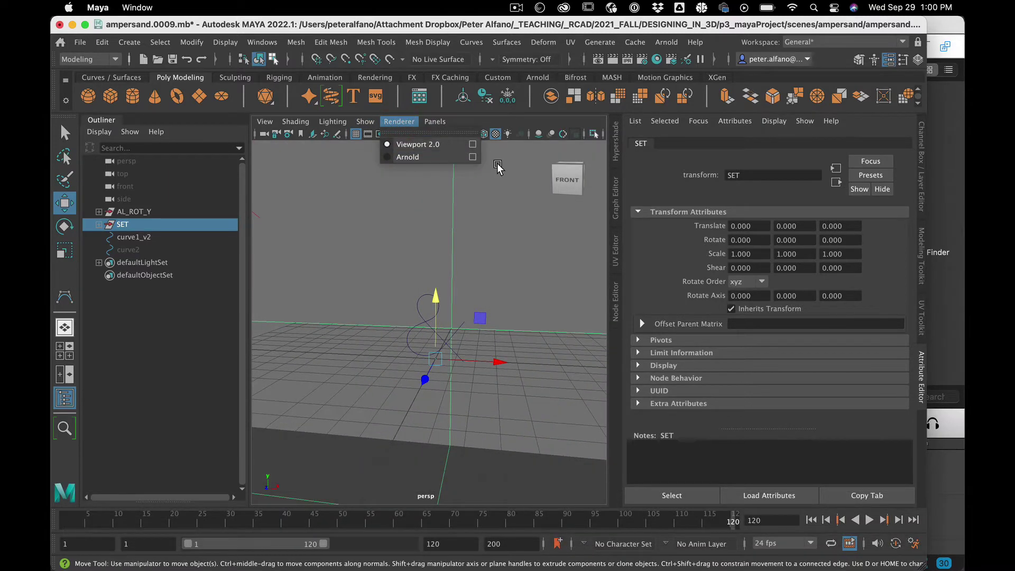
left_click(439, 157)
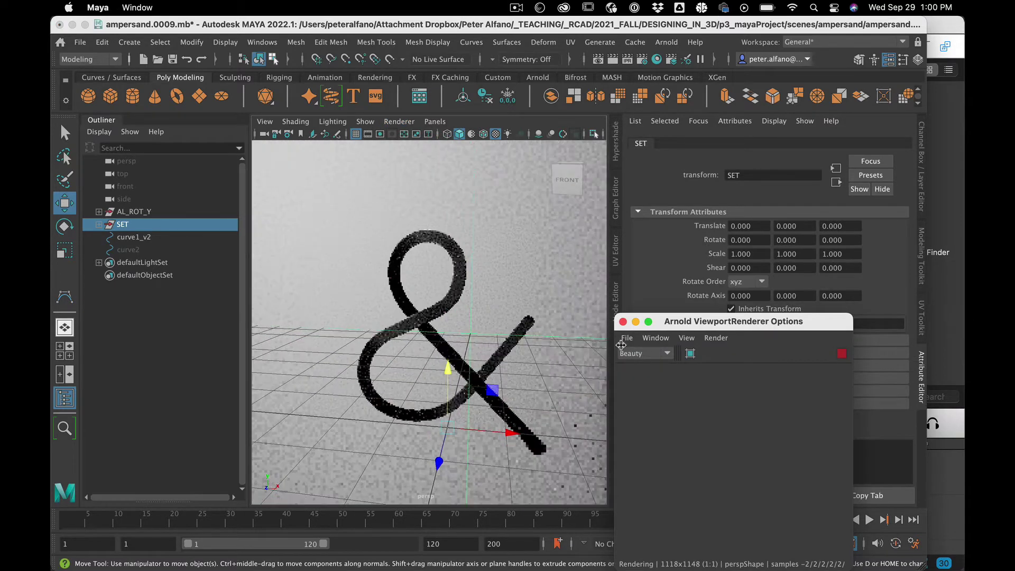
left_click_drag(677, 326, 156, 171)
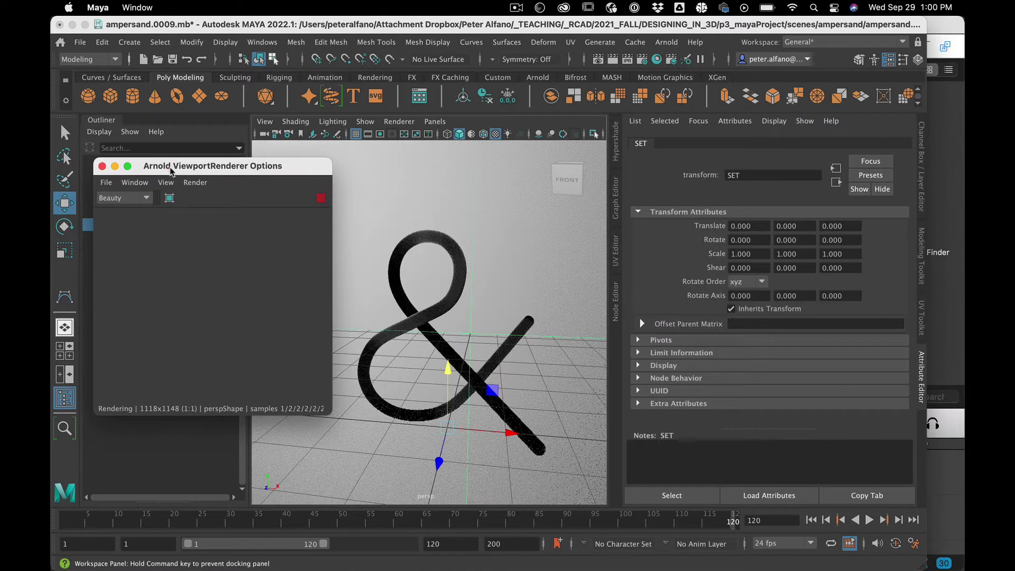
Open the Hypershade and delete the unused shading nodes
left_click(670, 60)
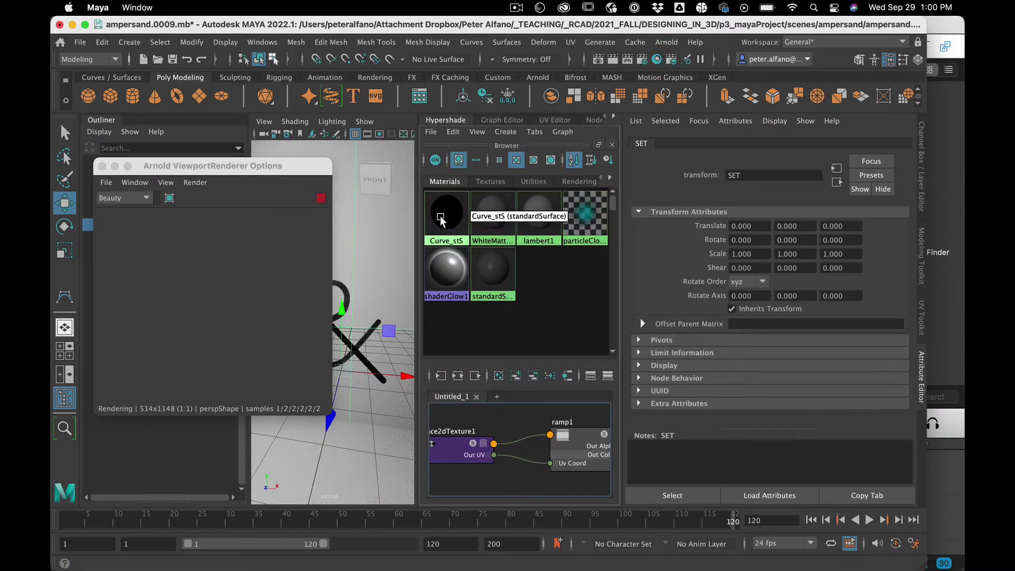
left_click(453, 131)
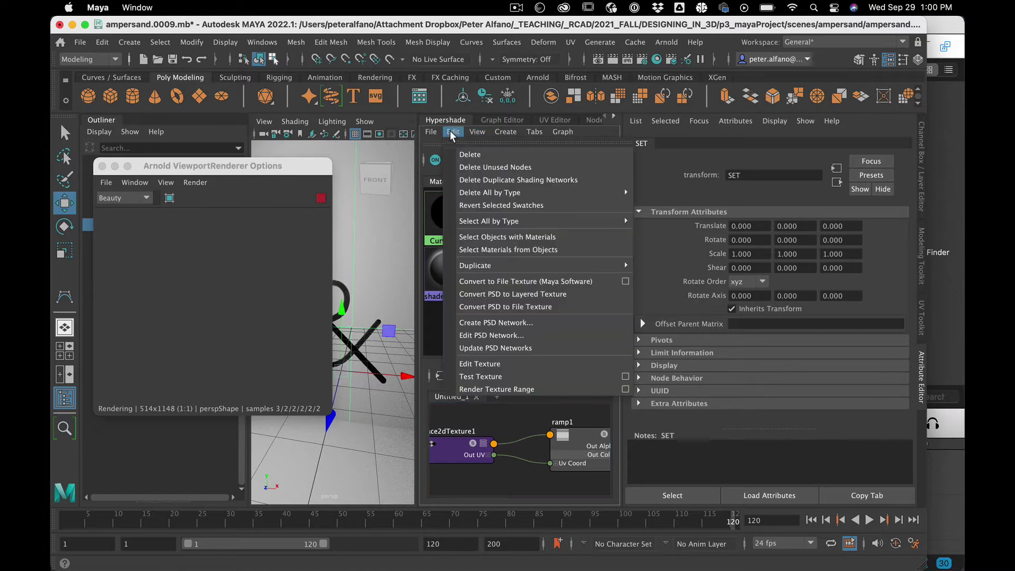
left_click(476, 167)
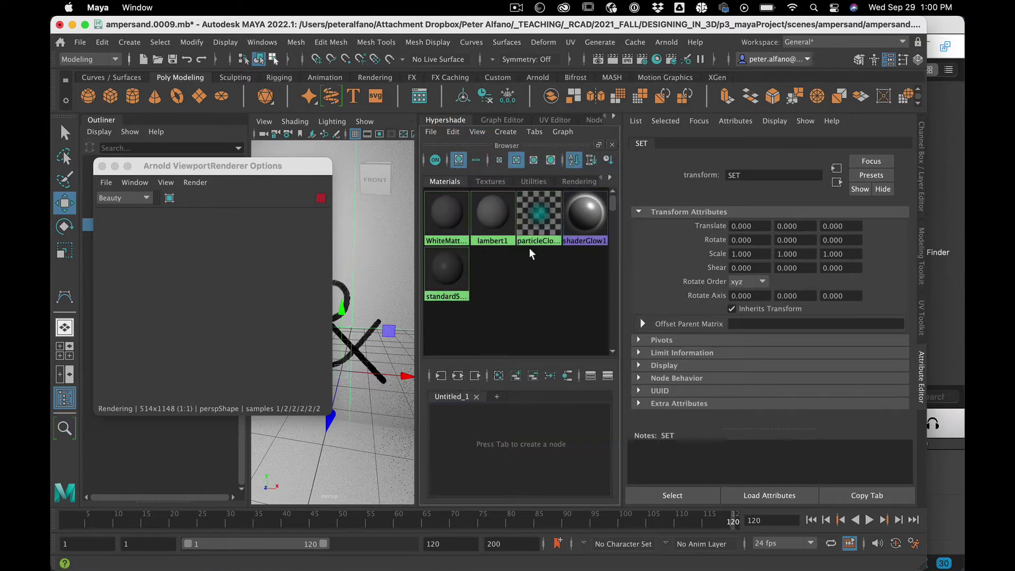
Create a Standard Surface material and name it Curve_stS
left_click(506, 132)
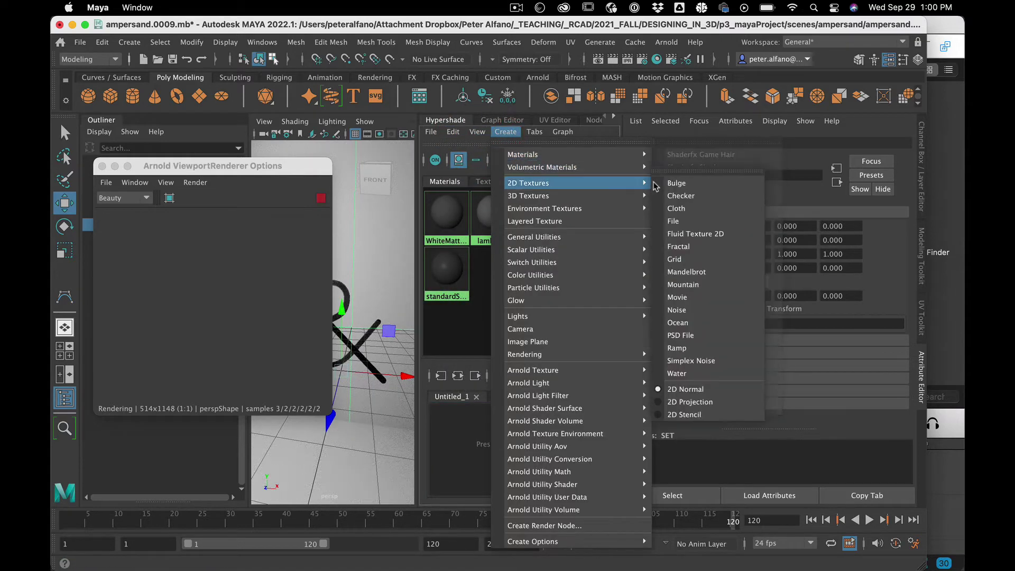
mouse_move(631, 157)
left_click(696, 370)
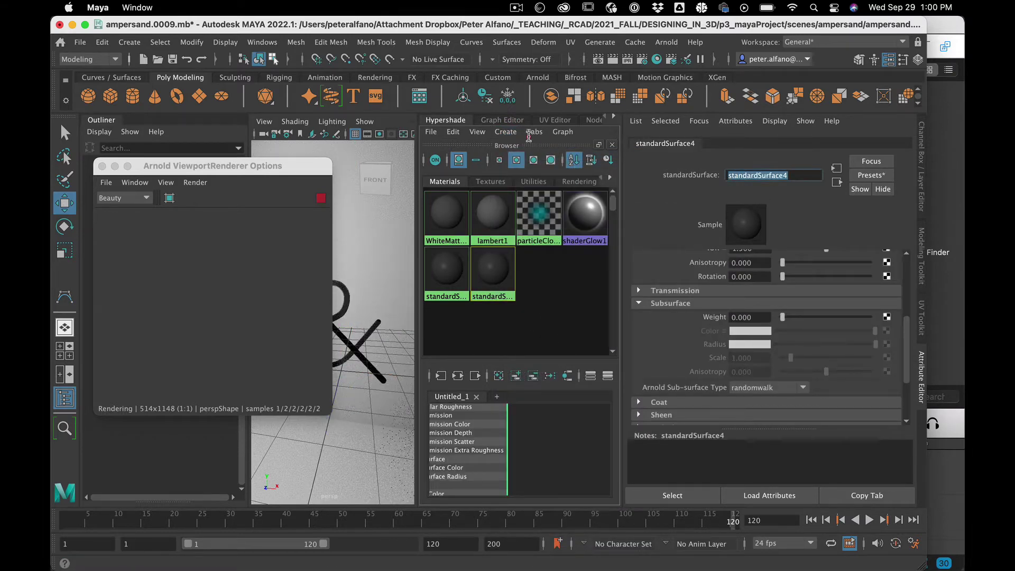
type("C")
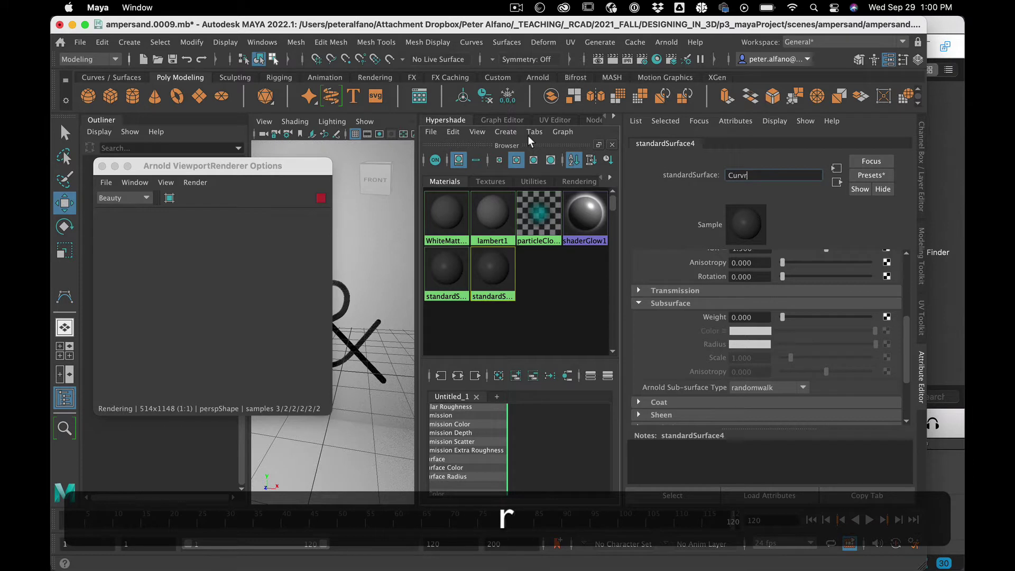
type("urveSH")
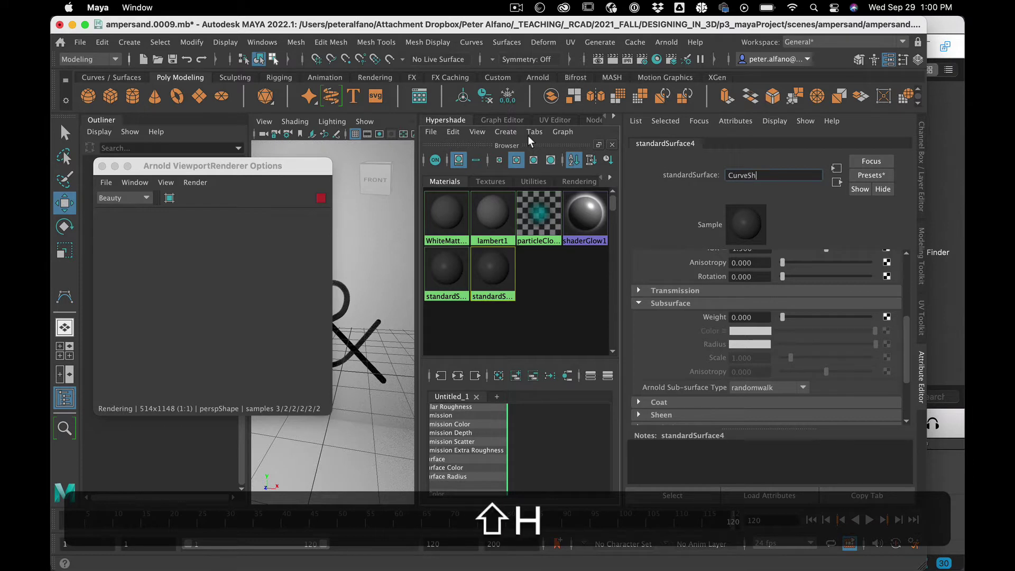
key("BackSpace")
key("BackSpace")
type("_st")
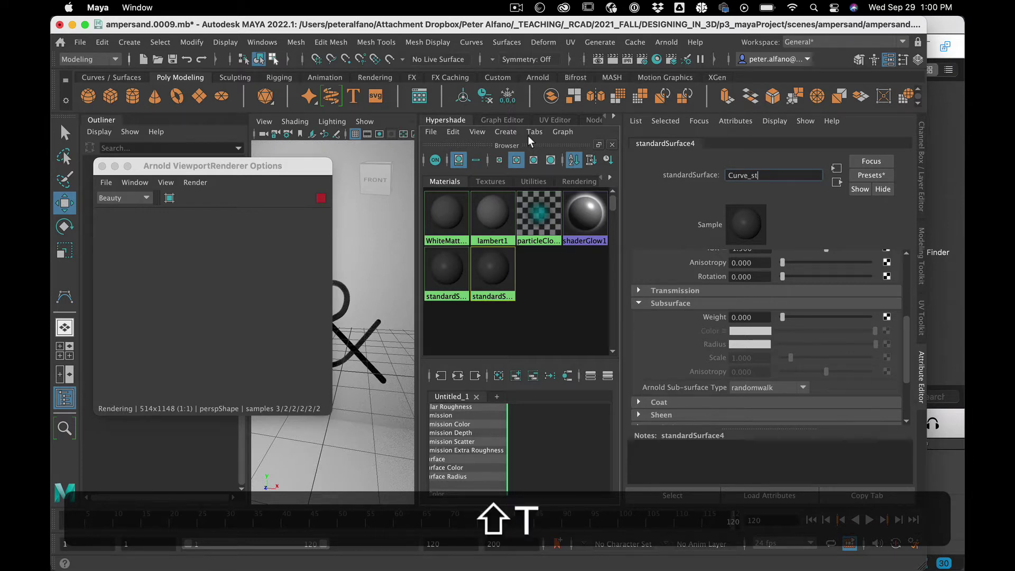
type("S")
Raise the base color of Curve_stS to full white
left_click_drag(270, 165, 256, 326)
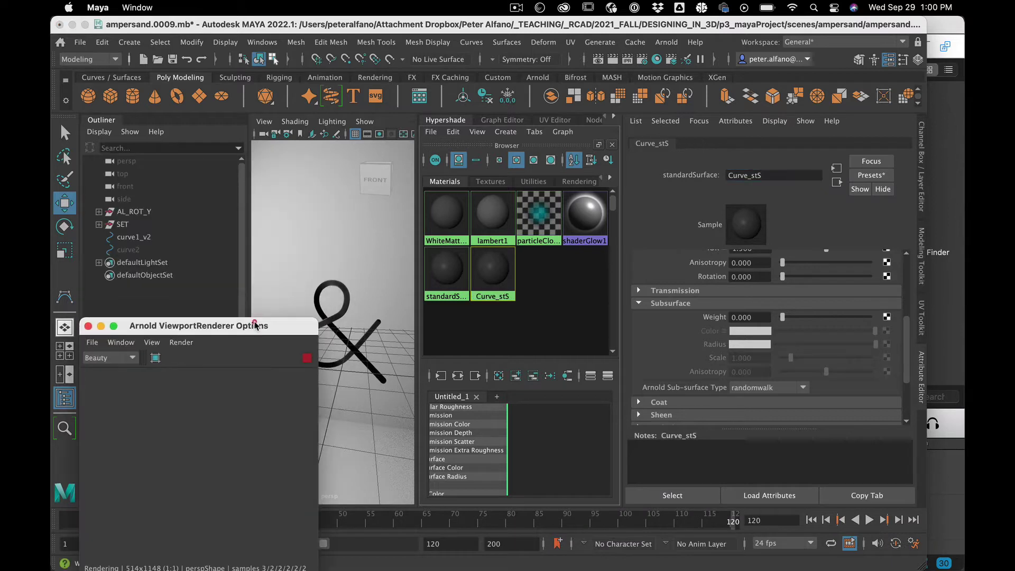
scroll(864, 306, "up", 5)
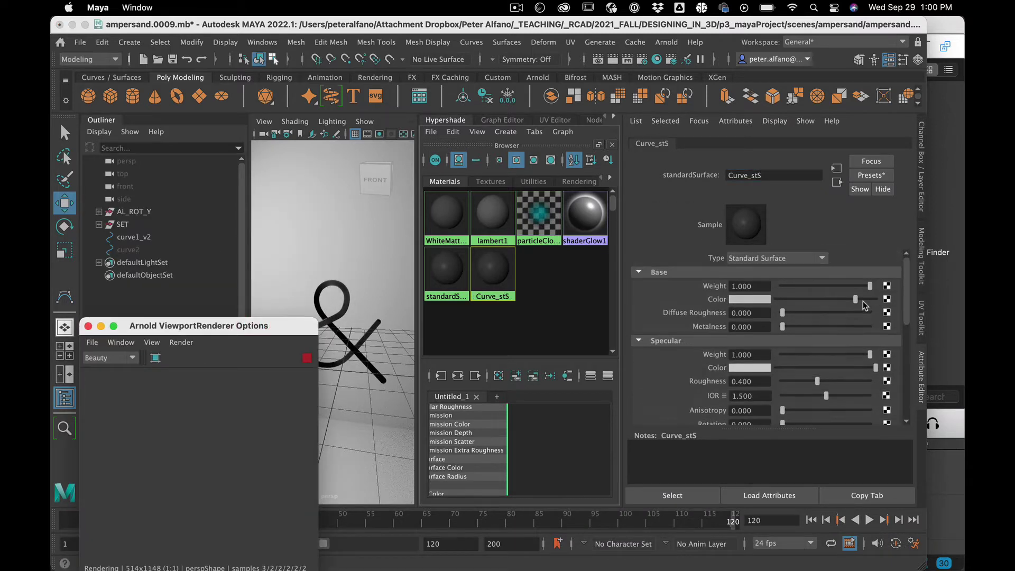
left_click_drag(861, 299, 876, 299)
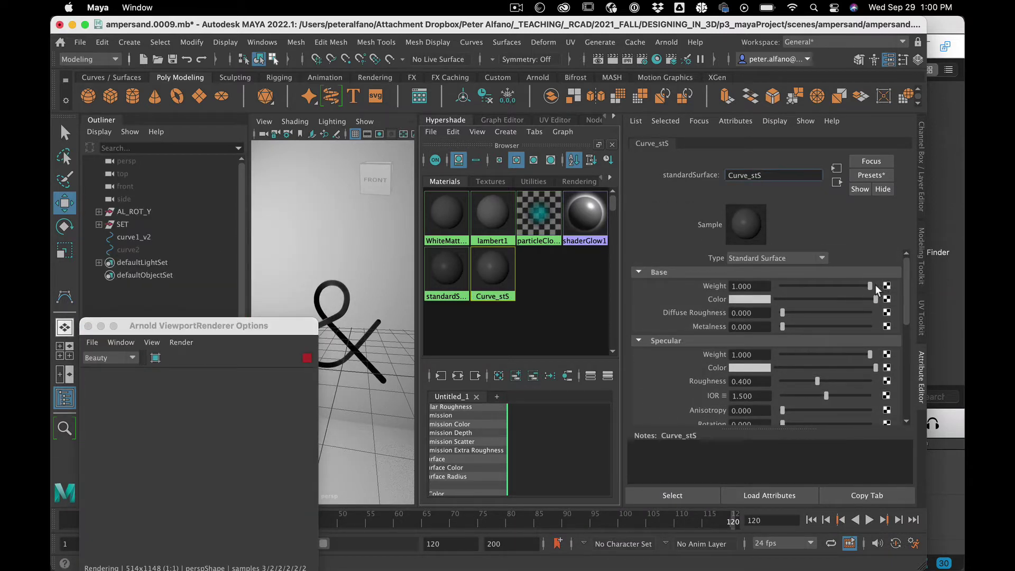
Connect the Curve_stS material to the Arnold curve shader of curve1_v2
left_click(146, 236)
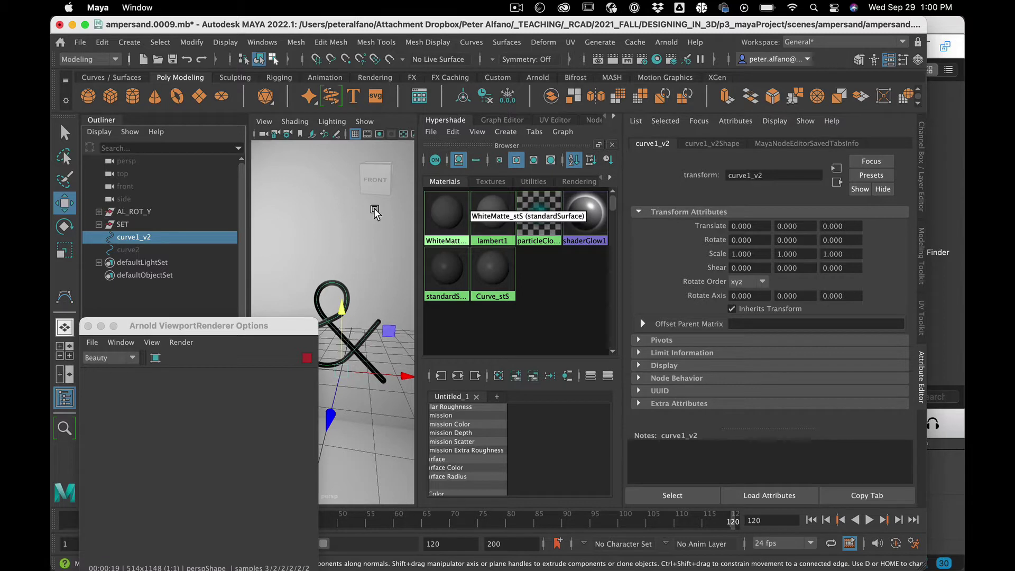
left_click(182, 219)
left_click(172, 234)
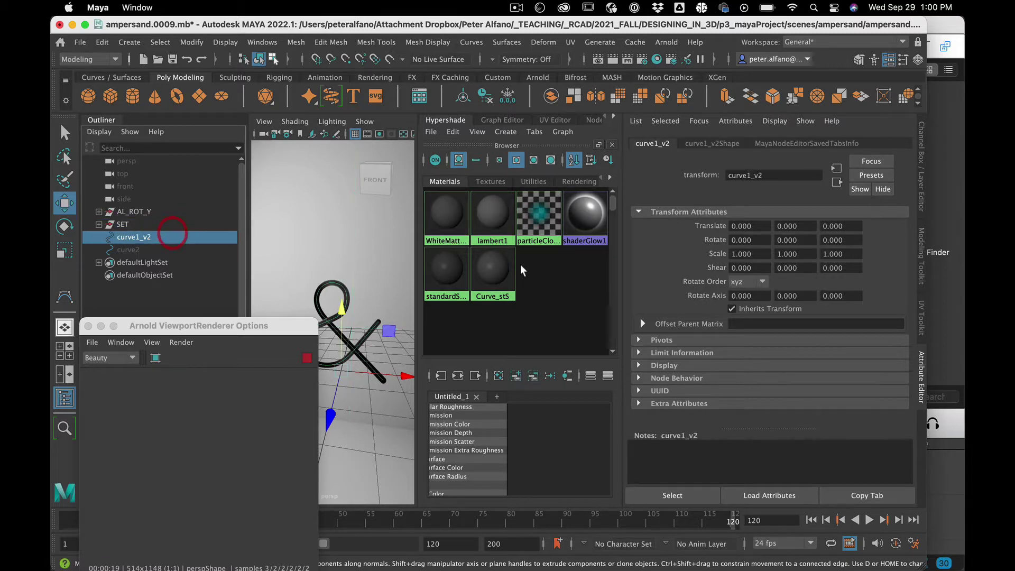
left_click(711, 143)
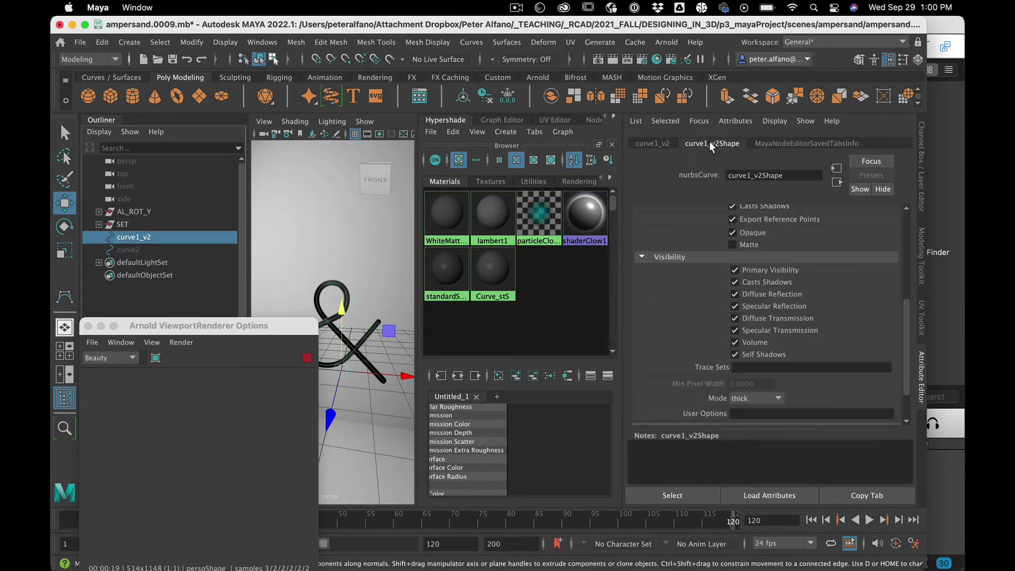
scroll(684, 353, "down", 2)
scroll(684, 352, "up", 3)
scroll(684, 352, "up", 3)
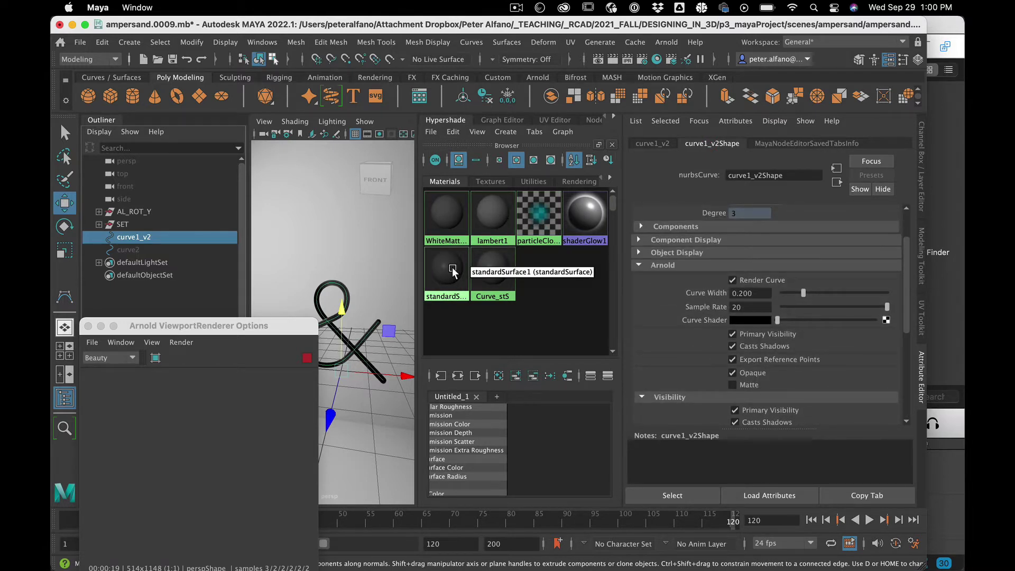
mouse_move(453, 271)
middle_mouse_down()
mouse_move(507, 286)
mouse_move(502, 281)
mouse_move(703, 295)
mouse_move(709, 320)
mouse_move(391, 325)
middle_mouse_up()
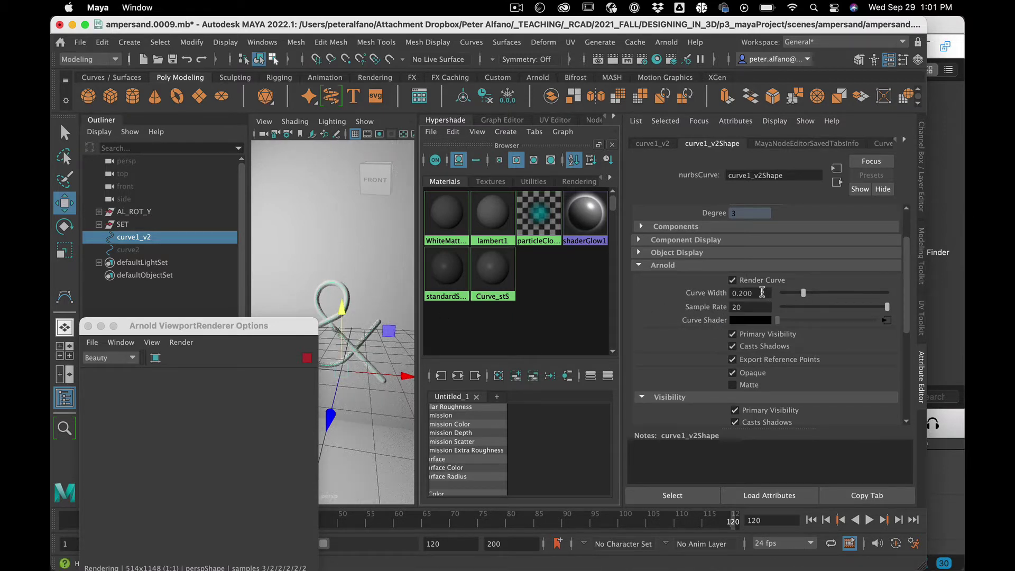
Set the Arnold curve width of curve1_v2 to 1.000 and move the render options window off the viewport
left_click_drag(804, 292, 888, 292)
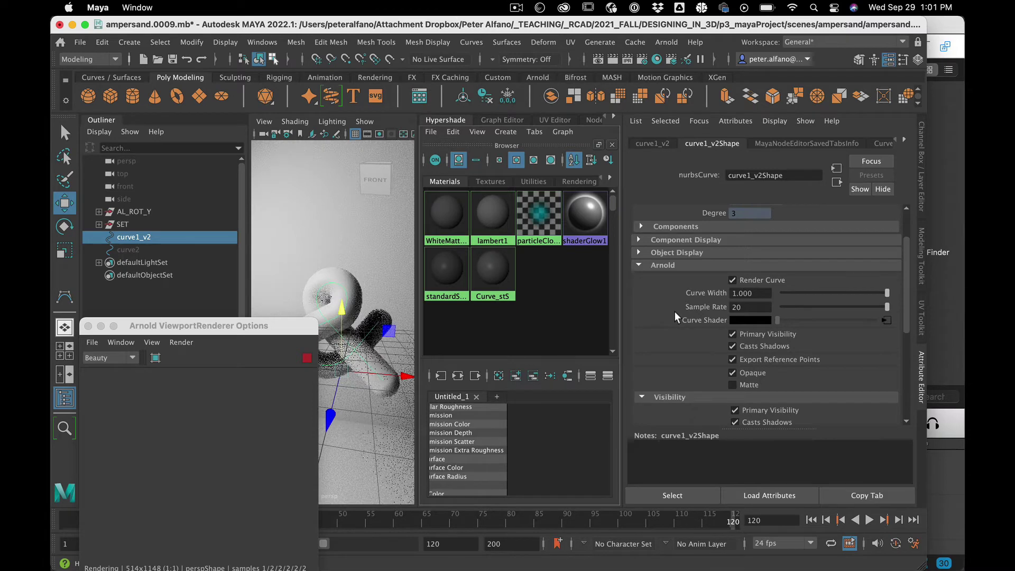
left_click_drag(218, 336, 236, 516)
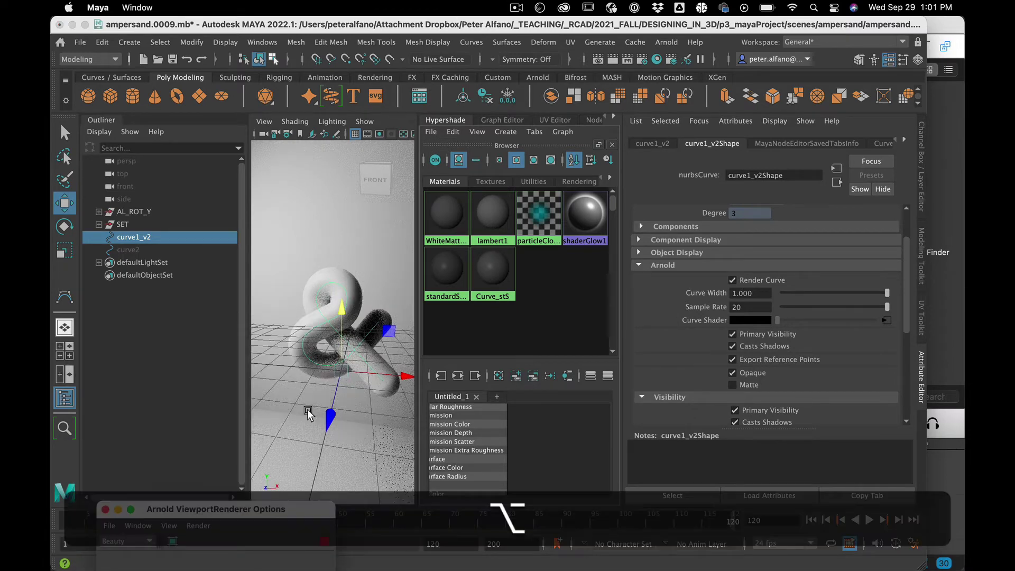
Examine the rendered ampersand curve from several angles with the Curve_stS material selected
left_click_drag(296, 423, 314, 405, "alt")
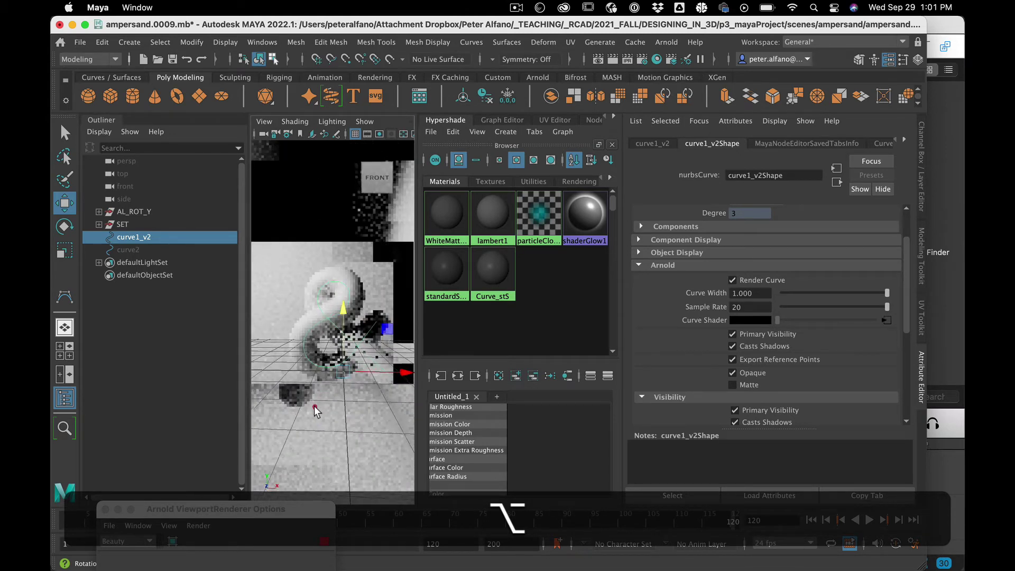
left_click_drag(338, 333, 358, 347, "alt")
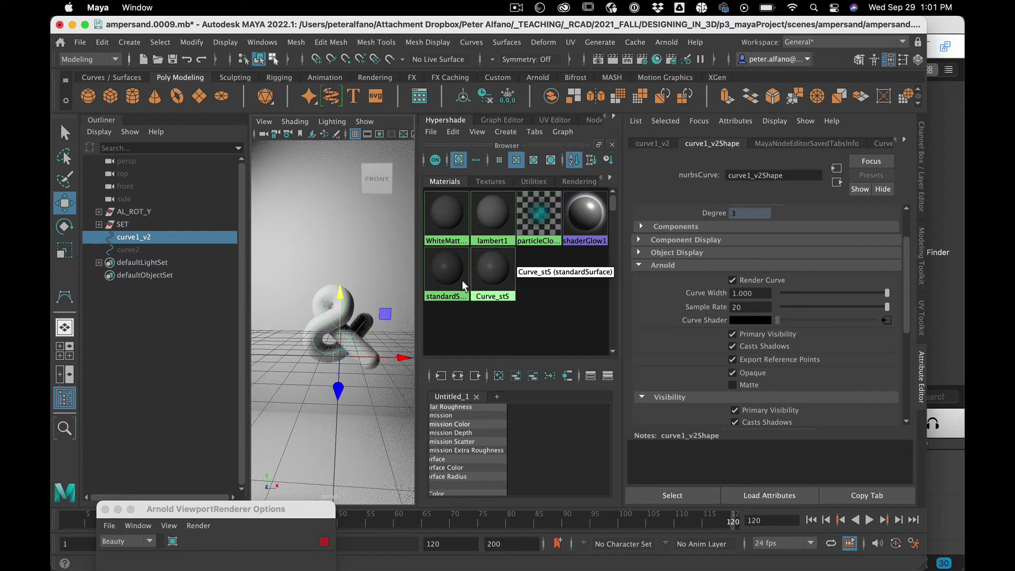
left_click(492, 280)
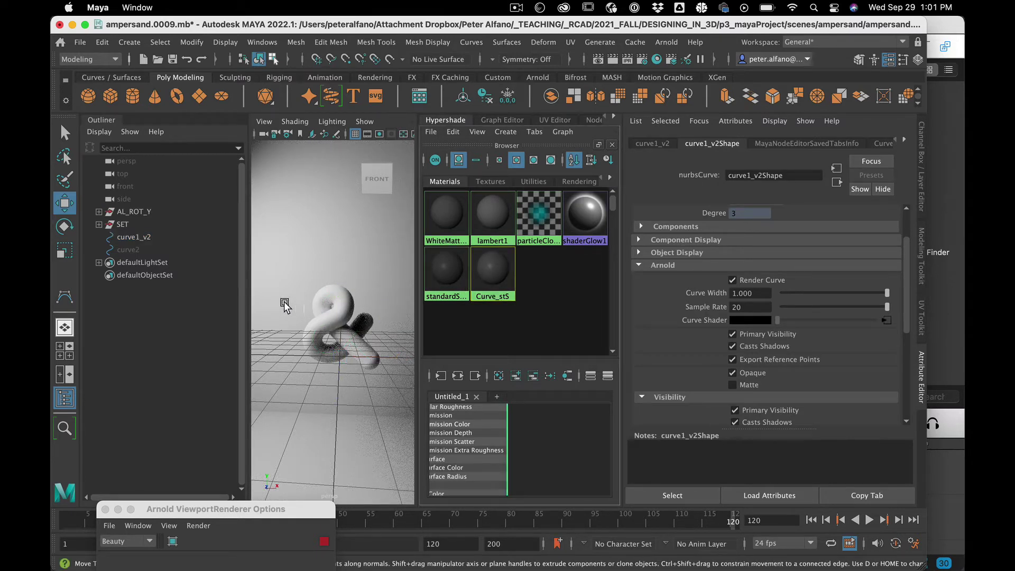
middle_click_drag(352, 376, 379, 366)
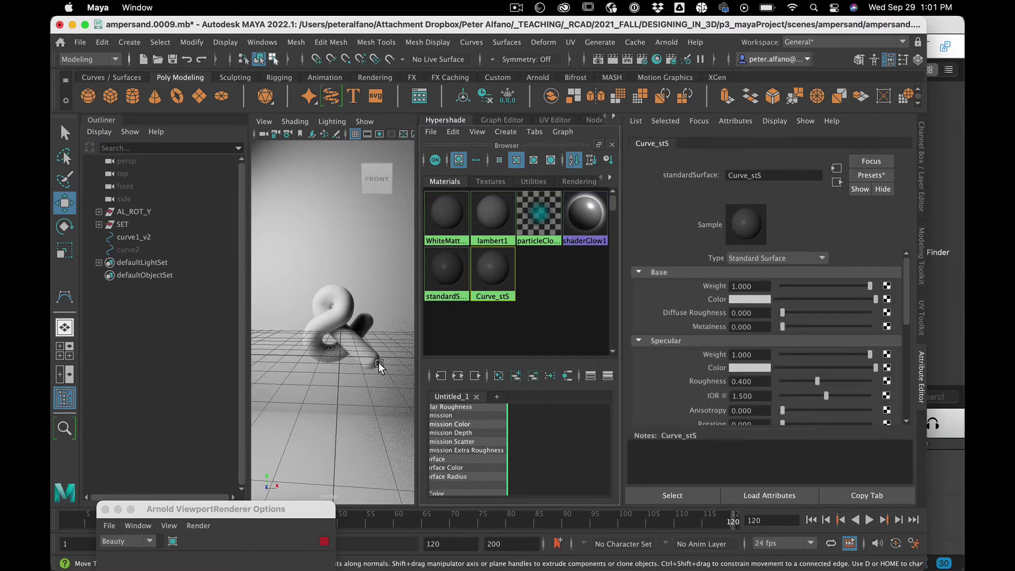
middle_click_drag(342, 319, 343, 320)
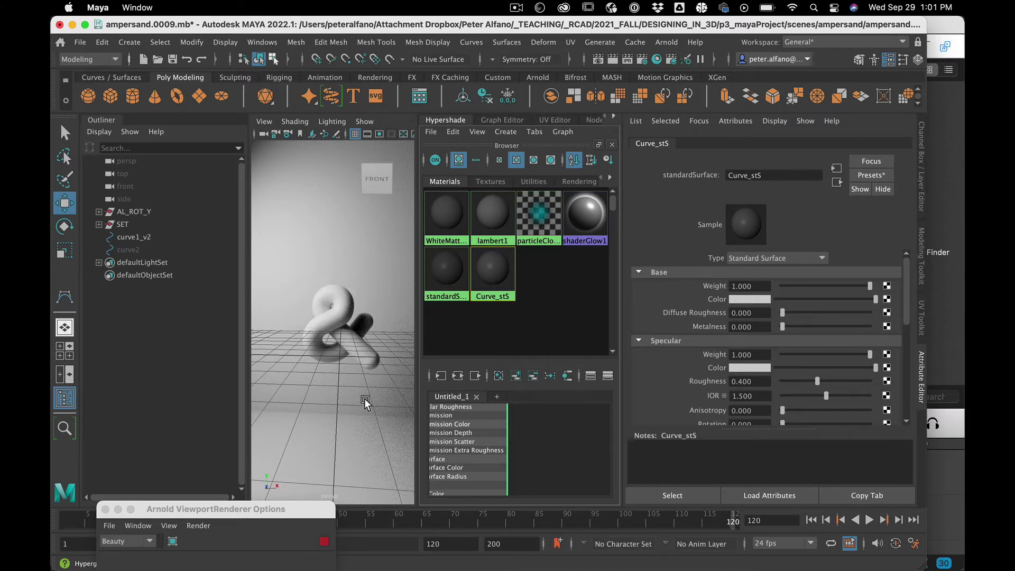
left_click_drag(373, 403, 371, 377, "alt")
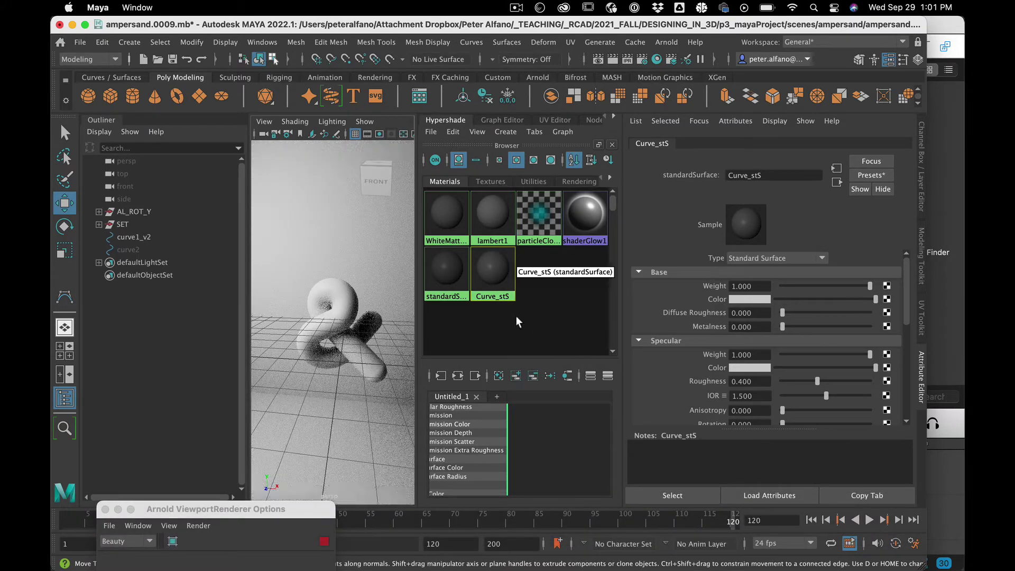
Map an aiRampRgb node to the base color of Curve_stS
left_click(497, 280)
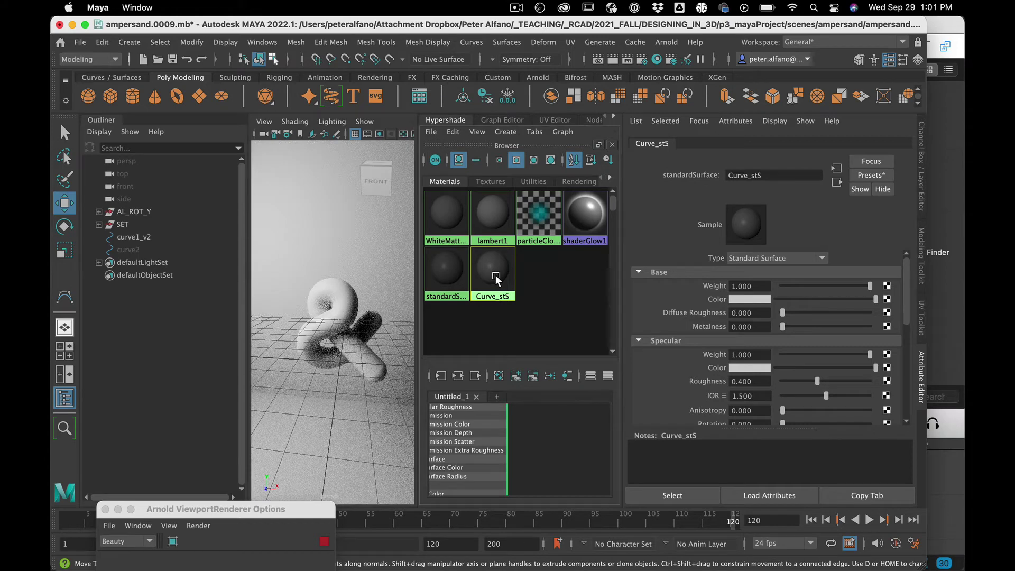
left_click(888, 299)
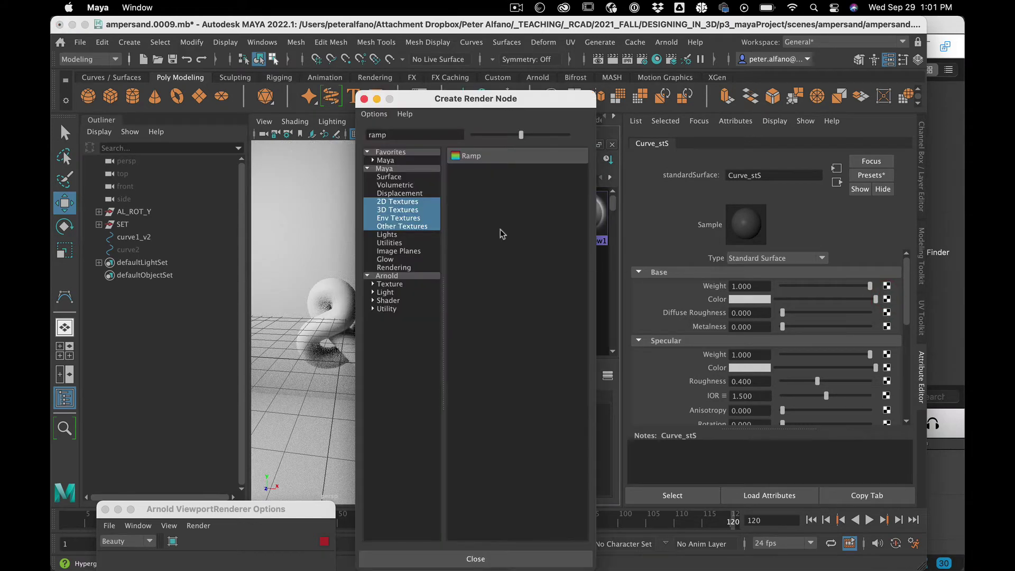
left_click(385, 344)
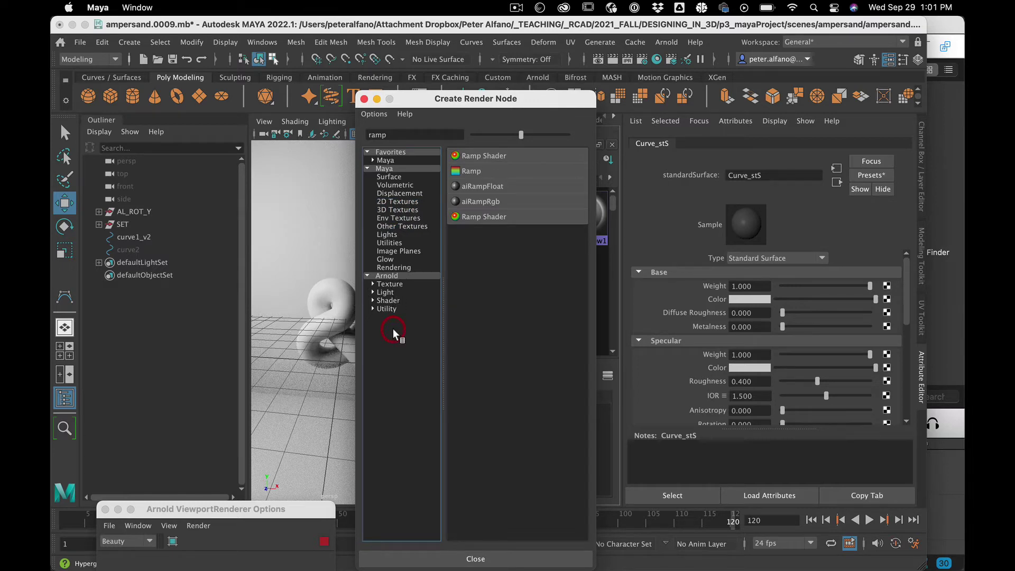
left_click(481, 201)
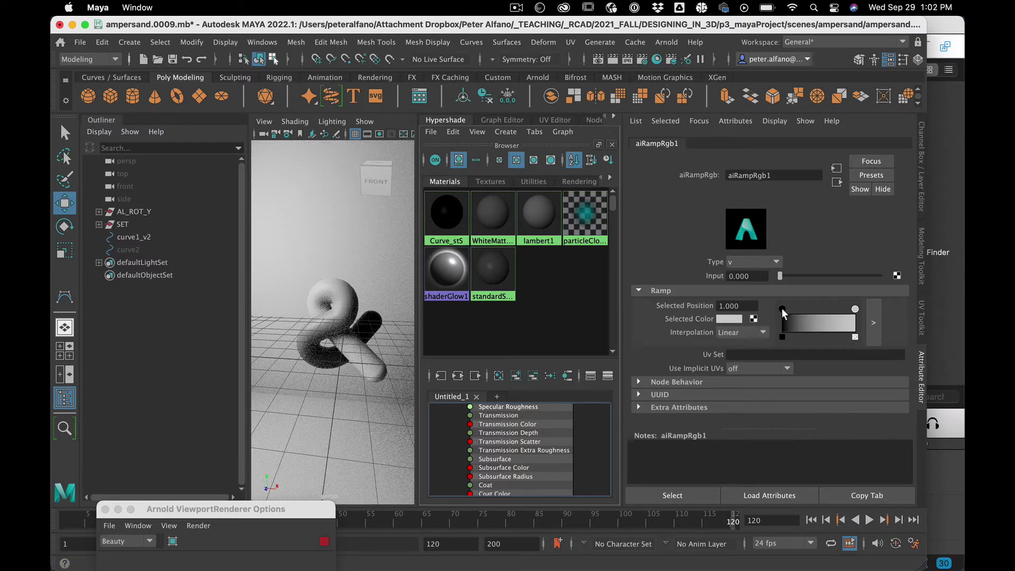
Color the start stop of the ramp red and add a turquoise stop at position 0.383
left_click(727, 318)
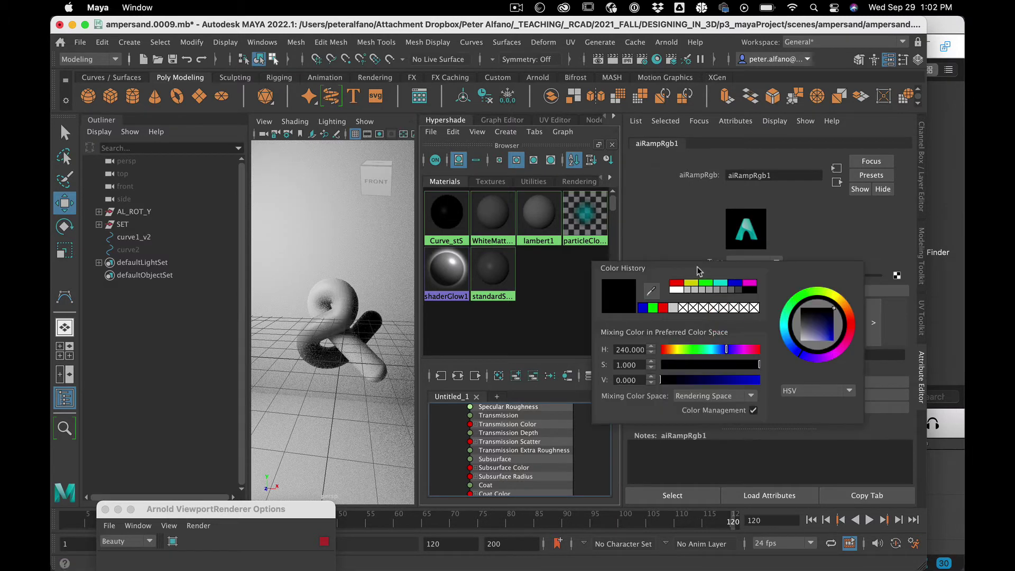
left_click(677, 287)
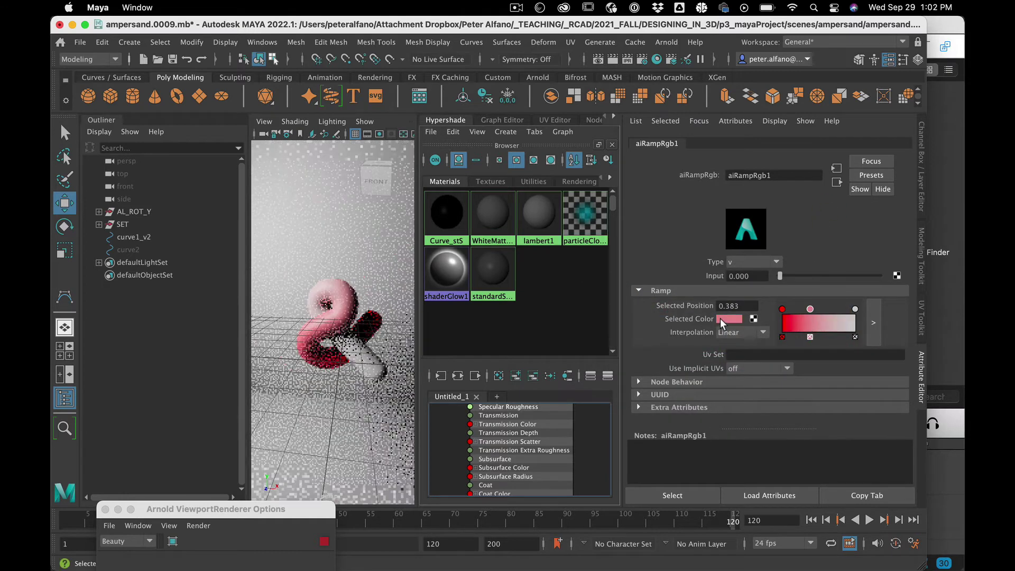
left_click(722, 319)
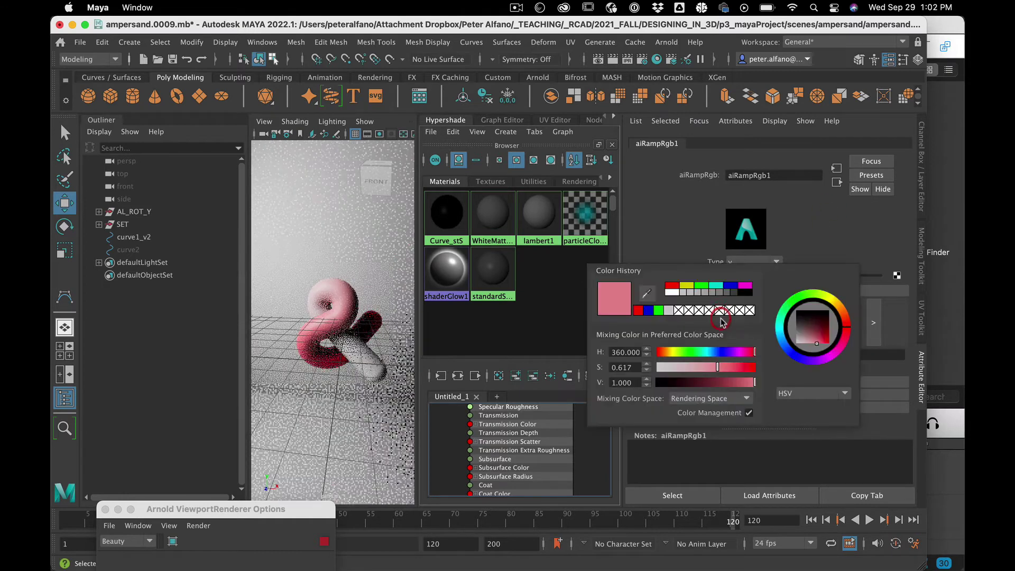
left_click(778, 324)
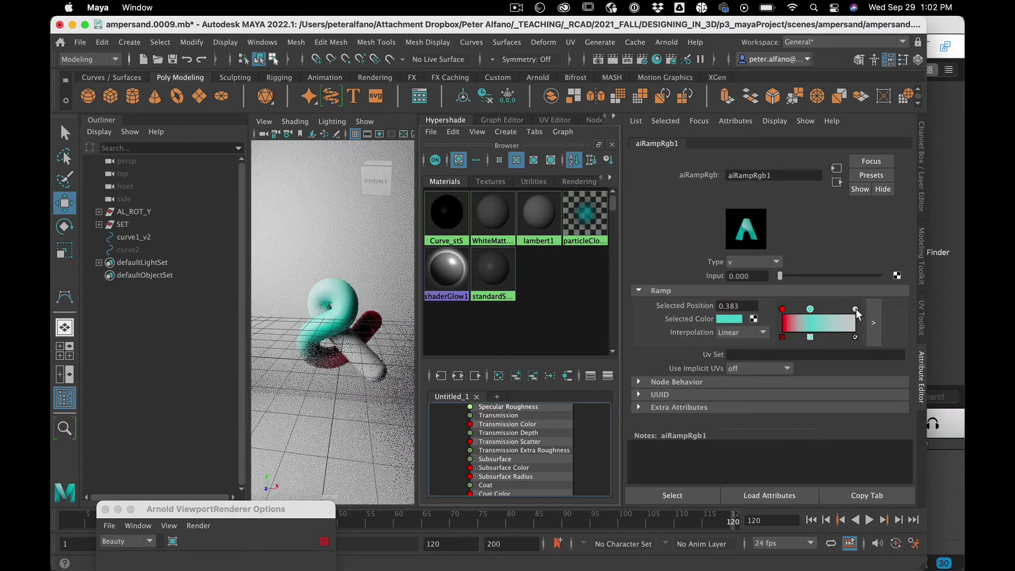
Change the end stop of the ramp to blue
left_click(855, 309)
left_click(730, 318)
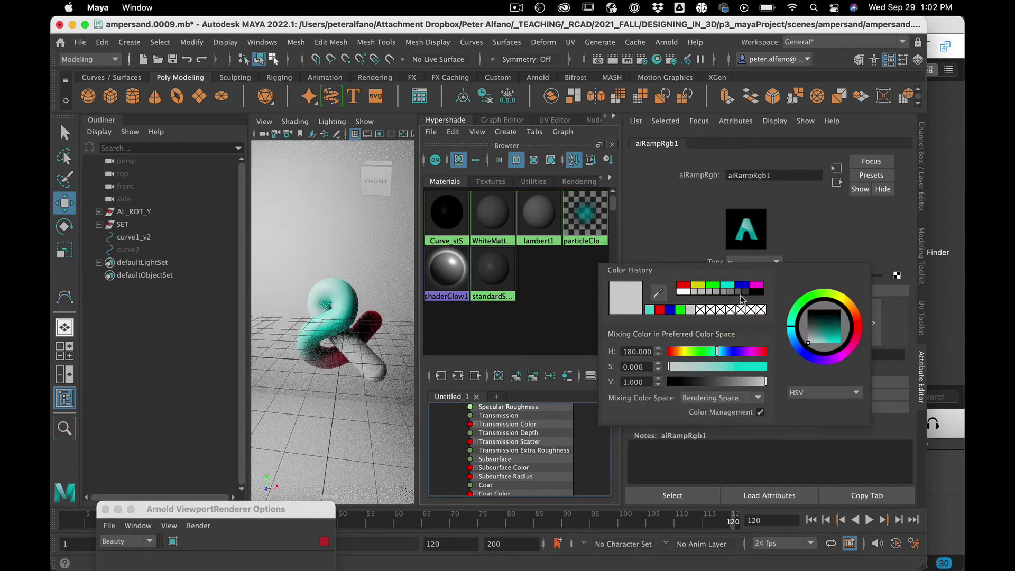
left_click(740, 286)
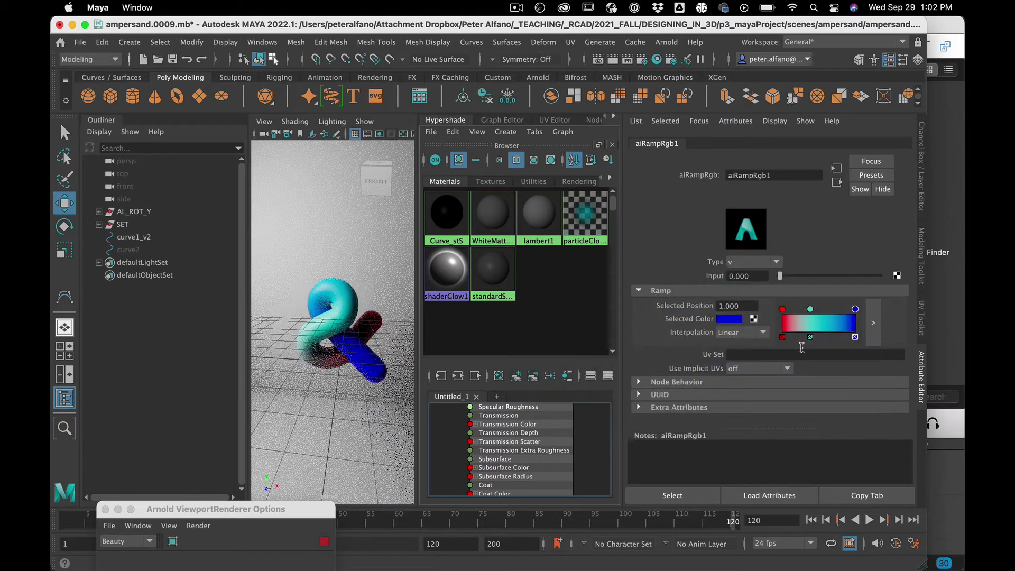
Add a fully saturated yellow stop at position 0.183, between the red and turquoise stops
left_click(796, 319)
left_click(729, 319)
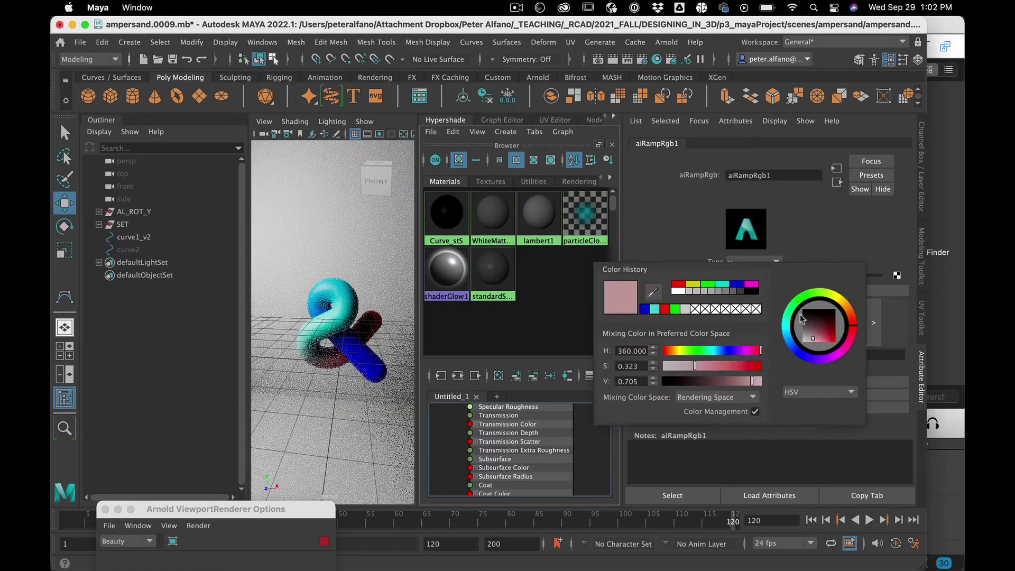
left_click(837, 300)
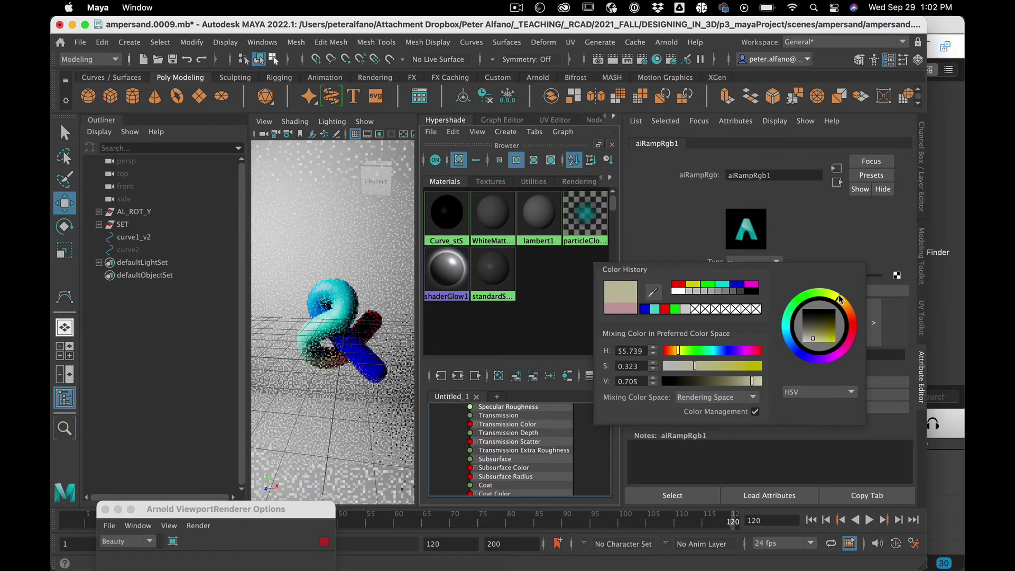
left_click_drag(694, 365, 781, 372)
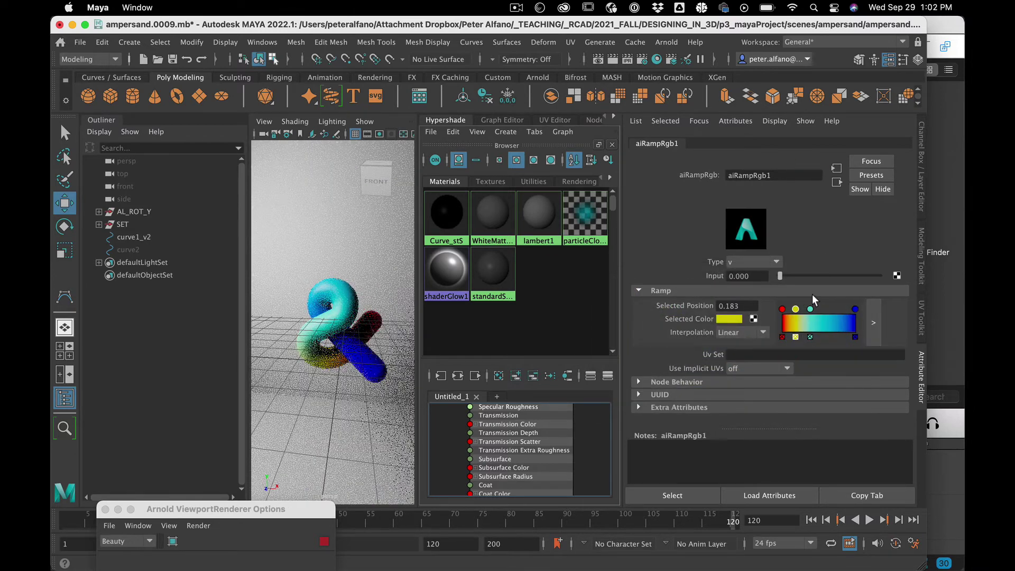
Move the blue stop inward along the ramp and add a magenta stop at position 0.800
left_click(811, 308)
left_click_drag(810, 308, 843, 324)
left_click(843, 323)
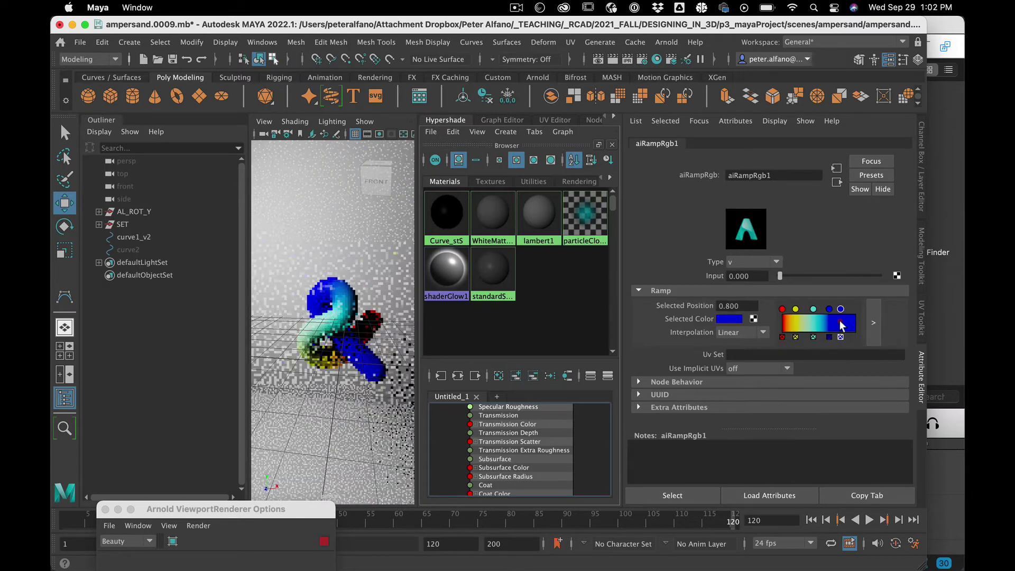
left_click(726, 320)
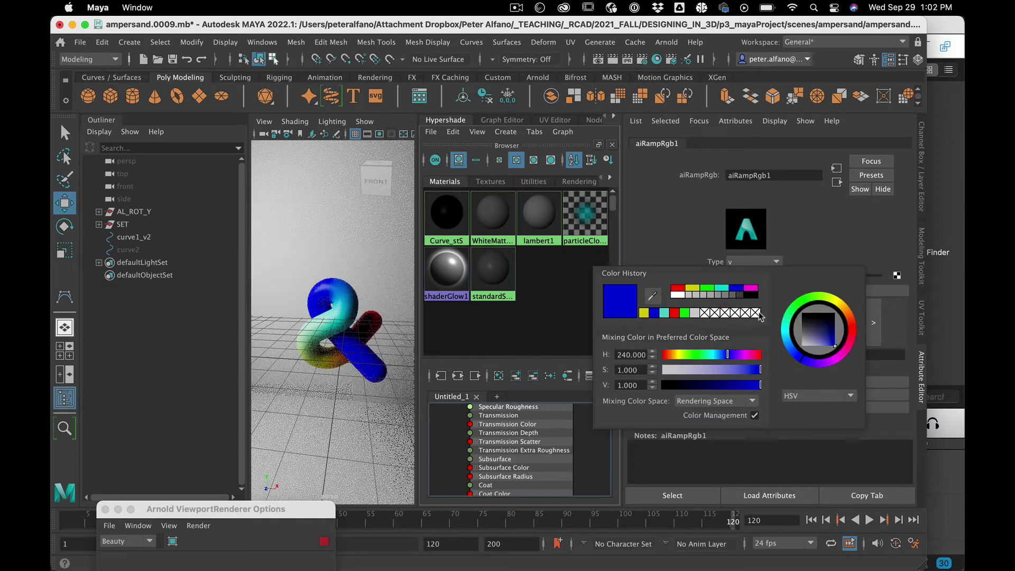
left_click_drag(795, 360, 833, 365)
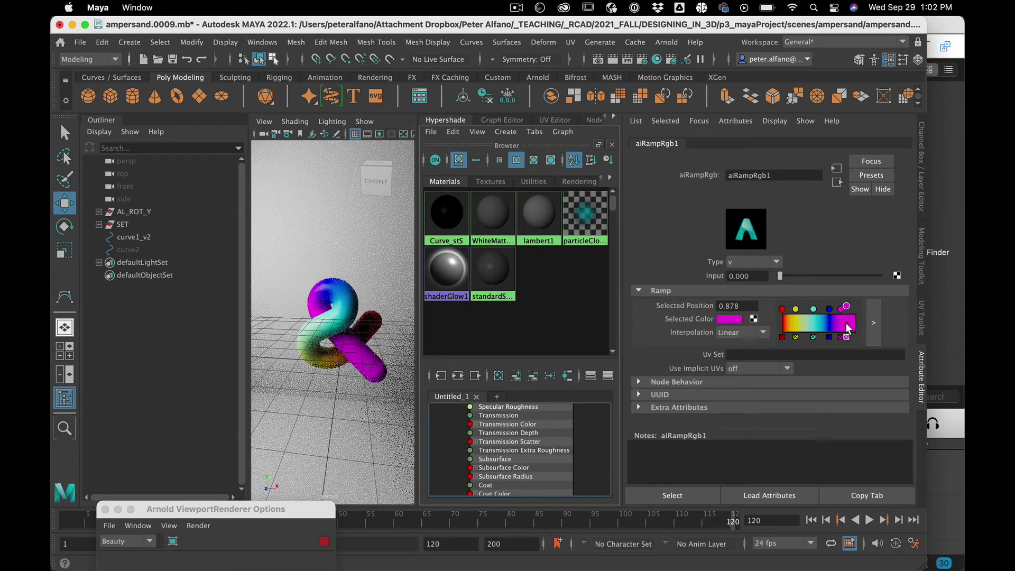
Add a purple stop at the ramp's end, position 1.000, and hide the viewport grid
left_click(727, 321)
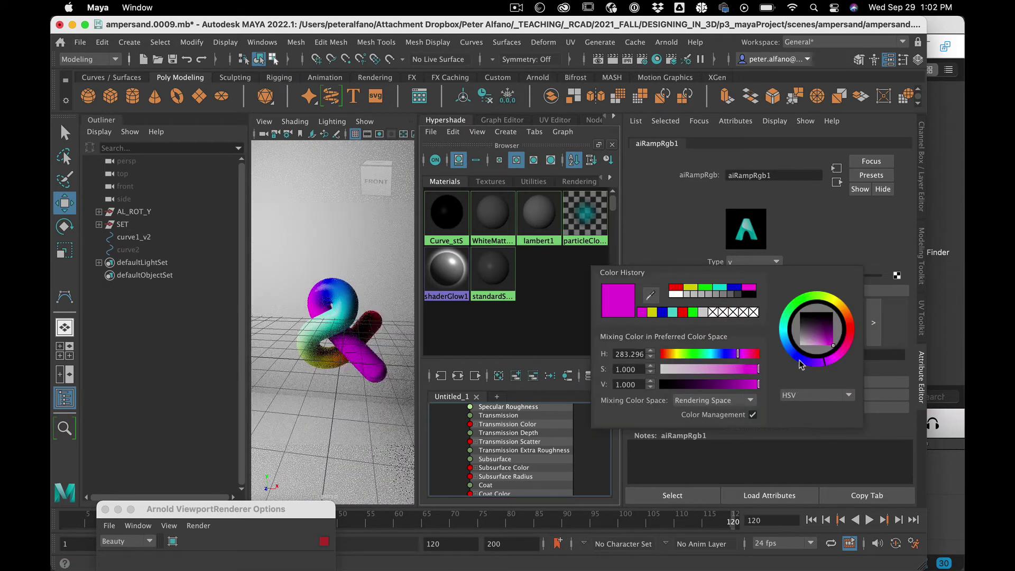
mouse_move(802, 364)
left_mouse_down()
mouse_move(824, 366)
mouse_move(812, 368)
left_mouse_up()
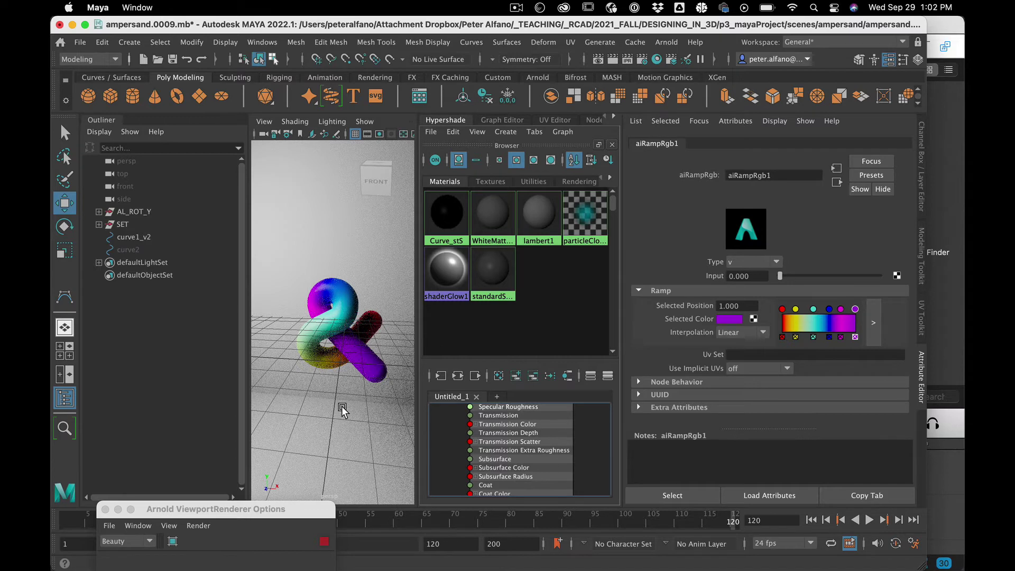
key("alt")
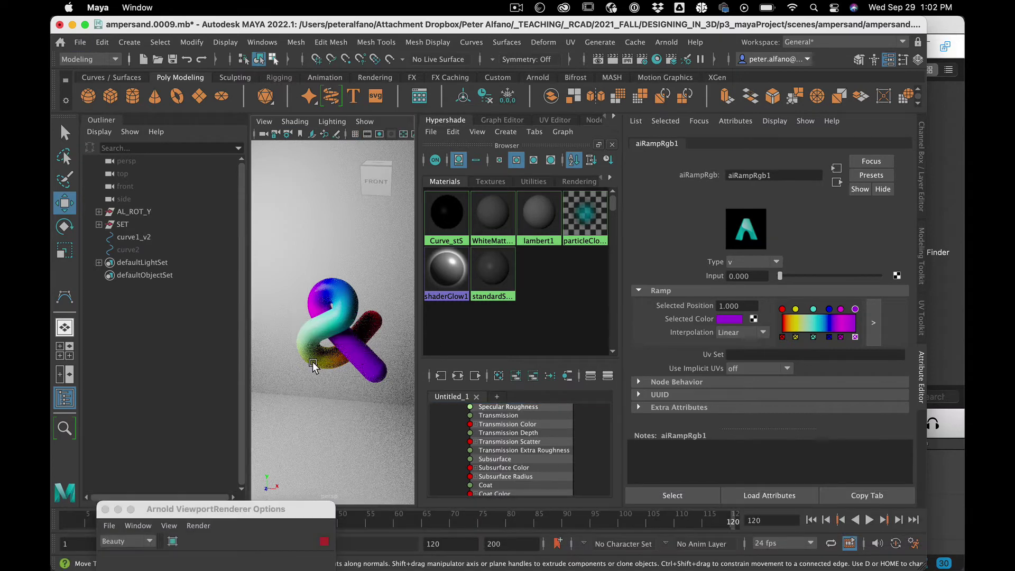
left_click_drag(315, 366, 319, 358, "alt")
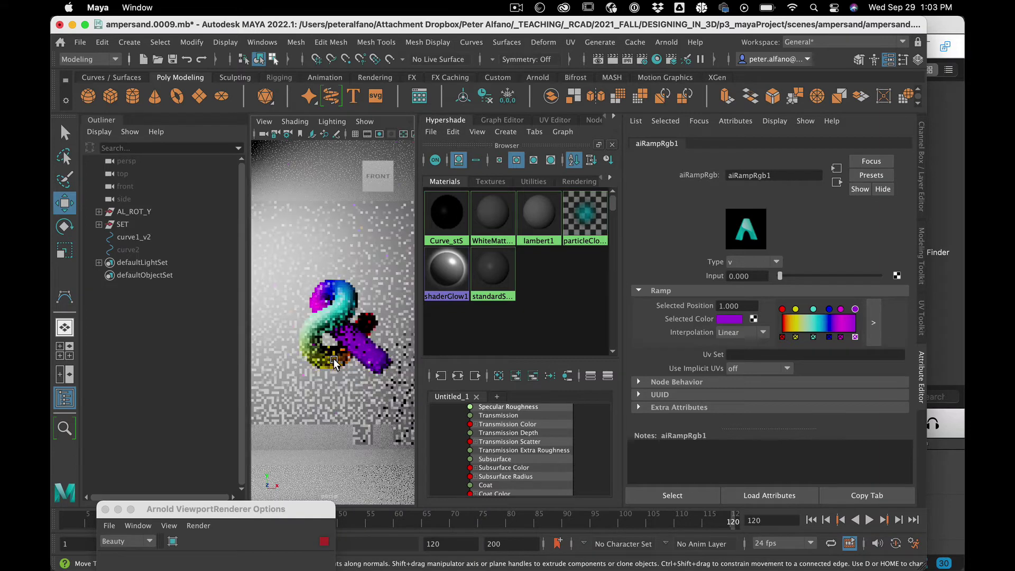
left_click_drag(334, 363, 332, 379, "alt")
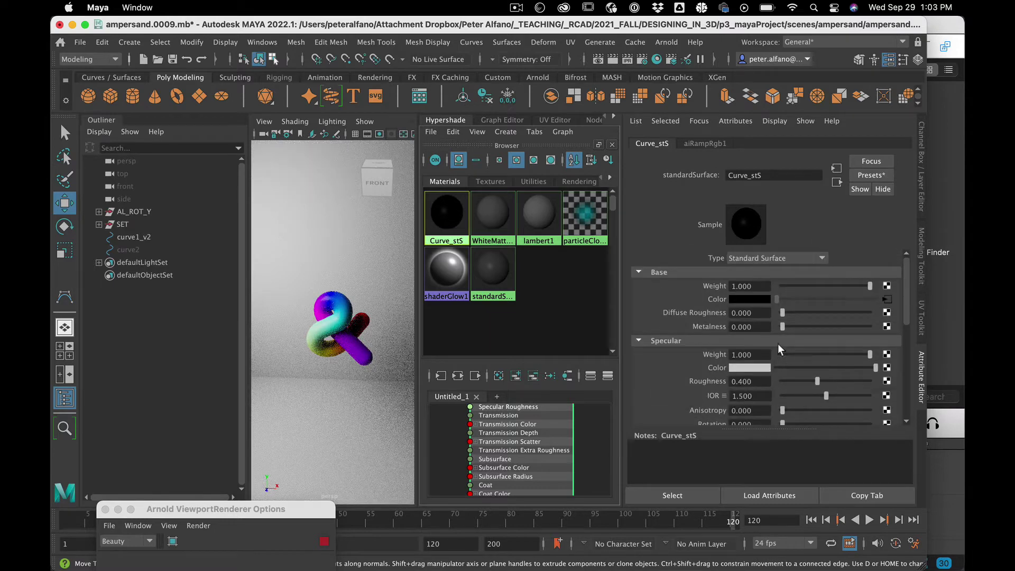
Set the specular IOR of Curve_stS to 2 and lower its specular roughness to about 0.074
type("2")
key("Return")
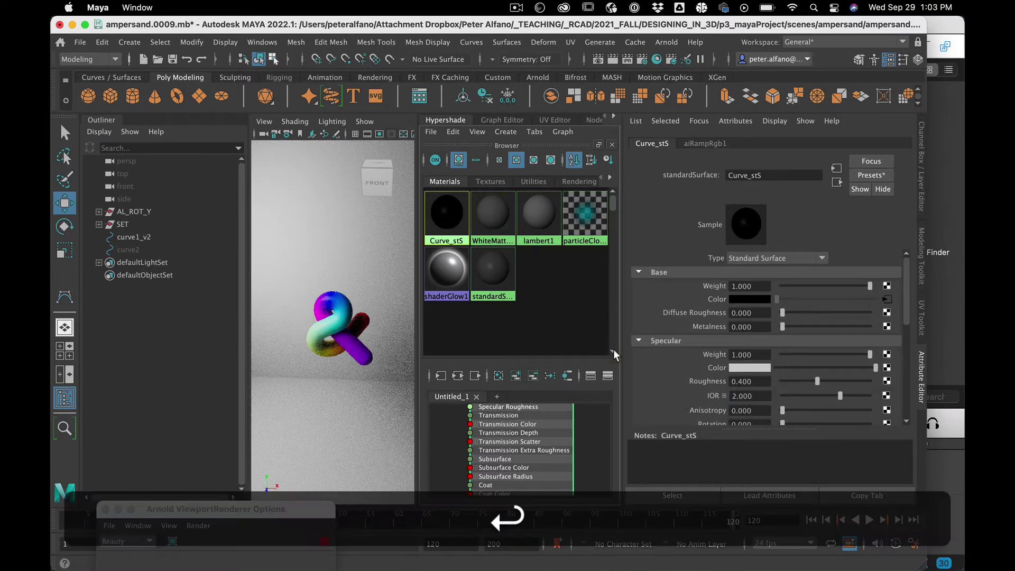
left_click(789, 381)
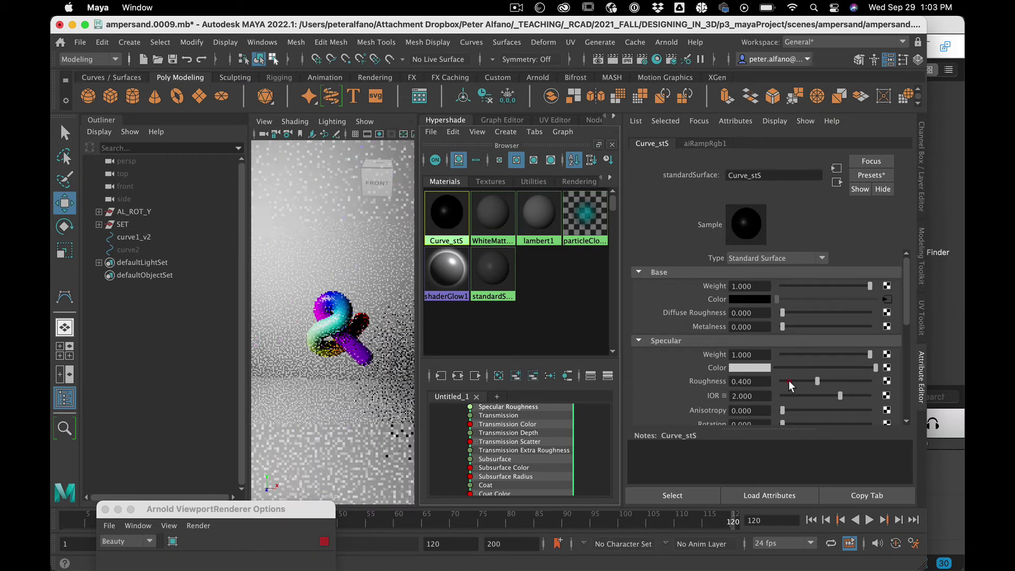
left_click_drag(789, 381, 789, 381)
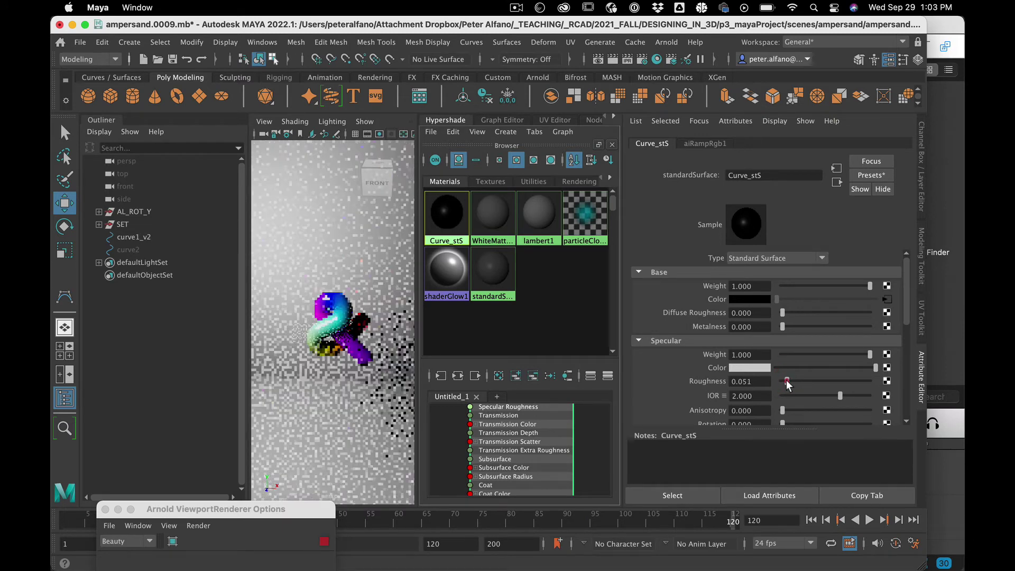
Switch the viewport to the front orthographic view and frame the ampersand closely
left_click_drag(303, 401, 318, 386, "alt")
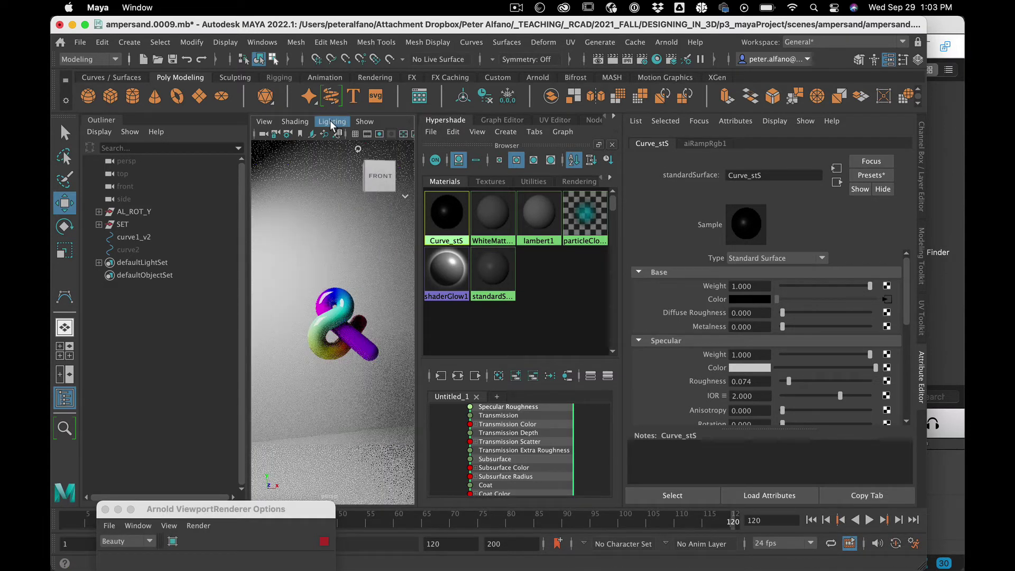
key("space")
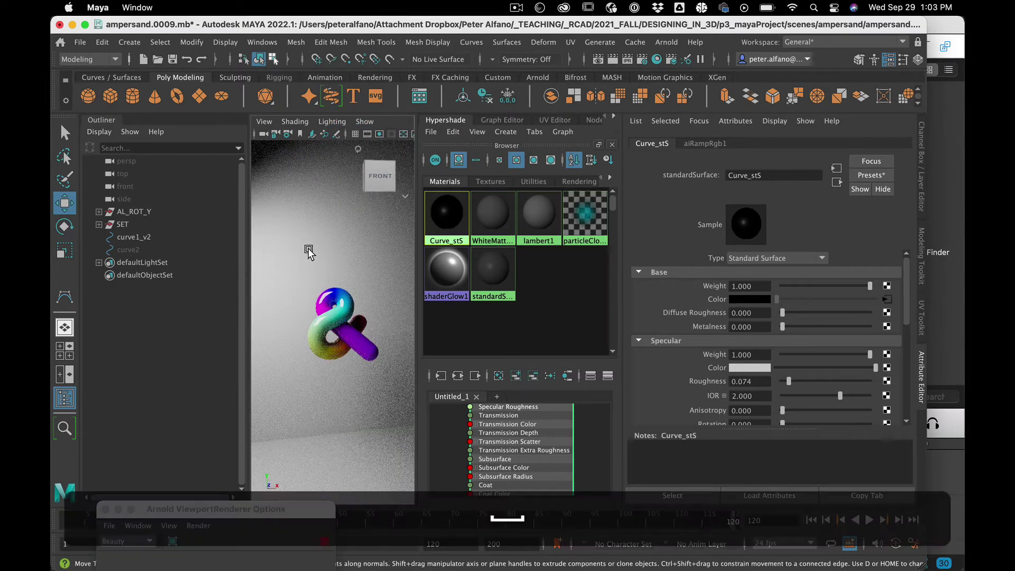
left_click(396, 225)
mouse_move(423, 265)
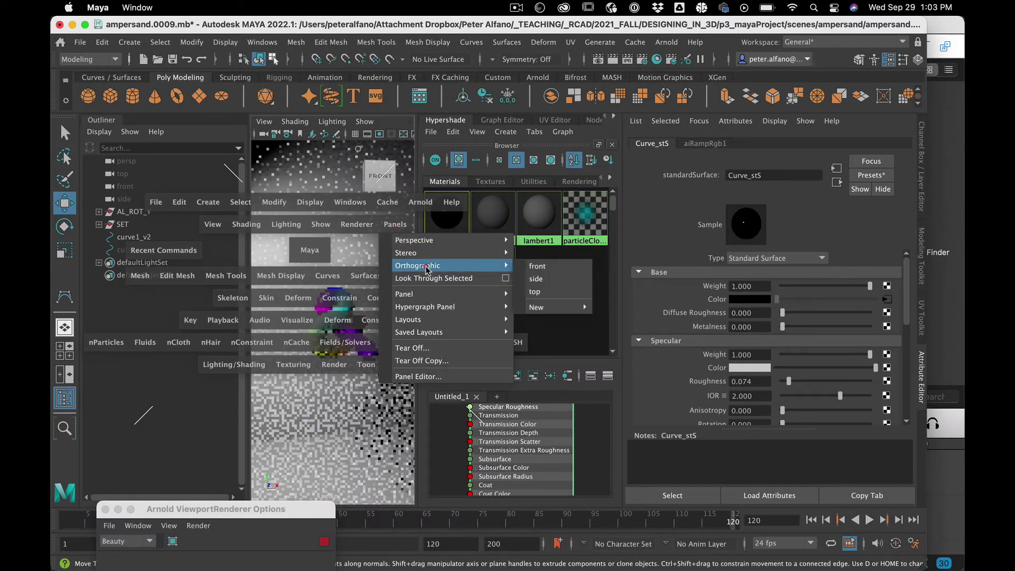
left_click(534, 267)
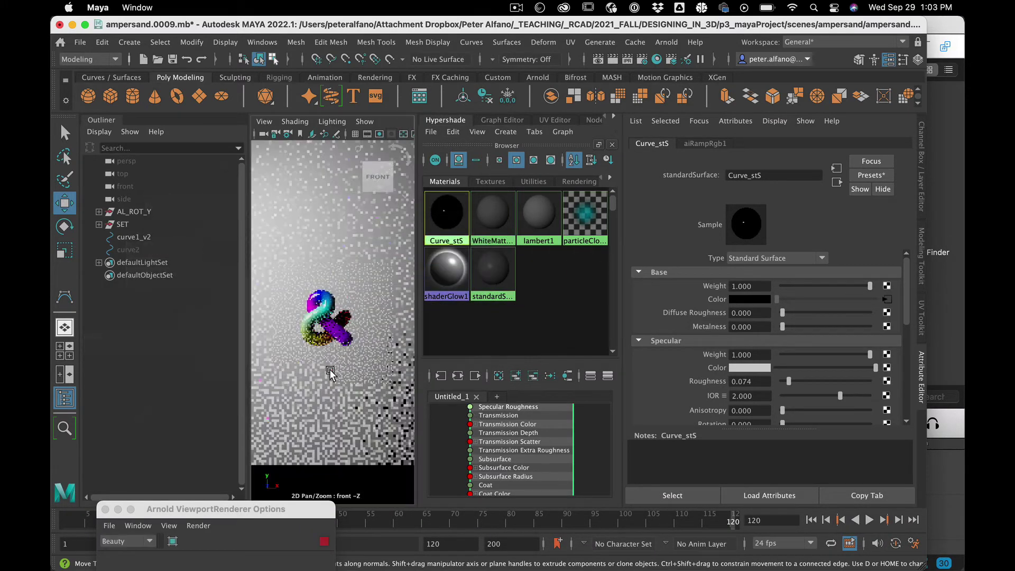
scroll(329, 369, "down", 5)
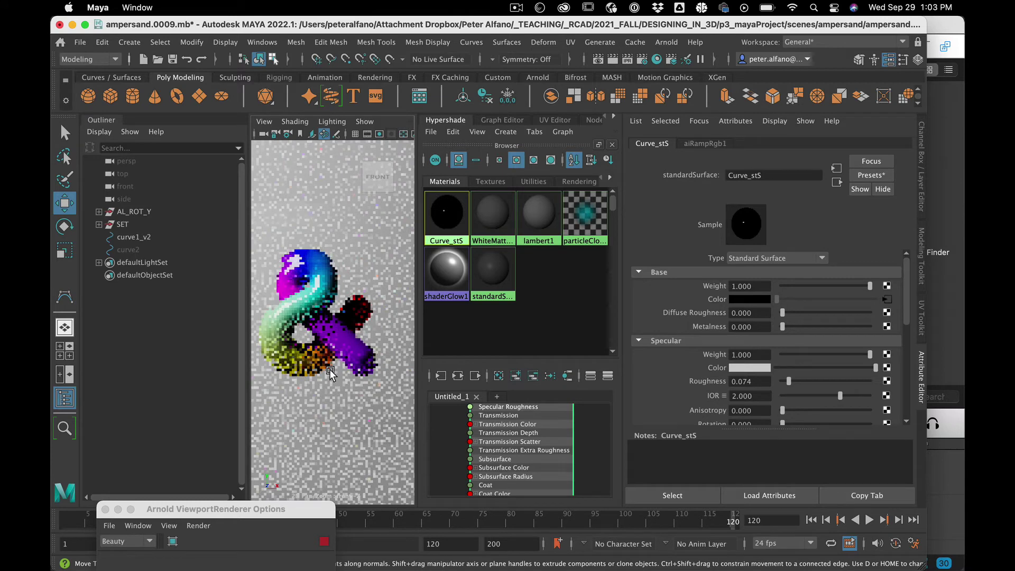
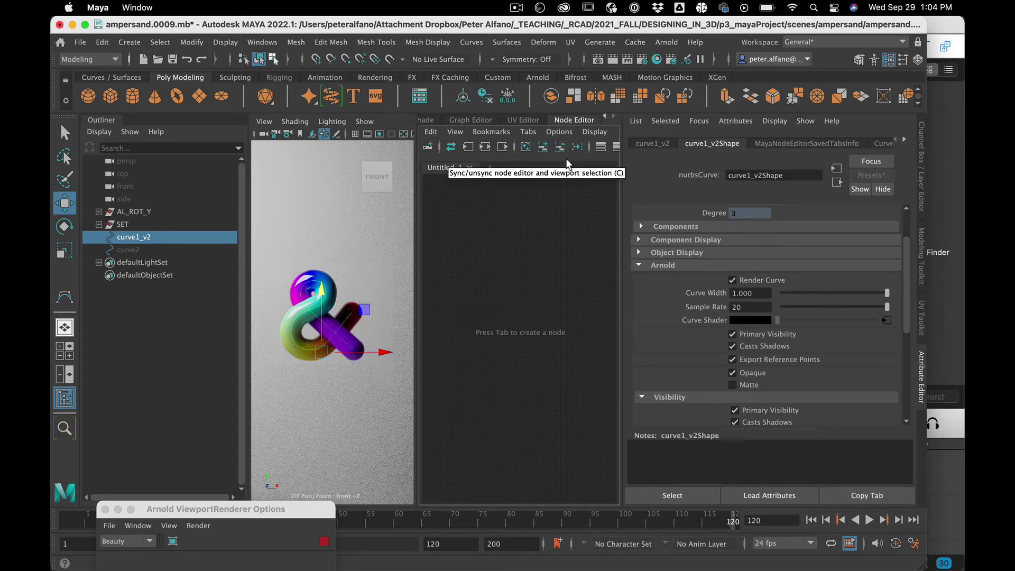
Graph the curve1_v2 nodes in the Node Editor and create a ramp texture node beside them
left_click(541, 144)
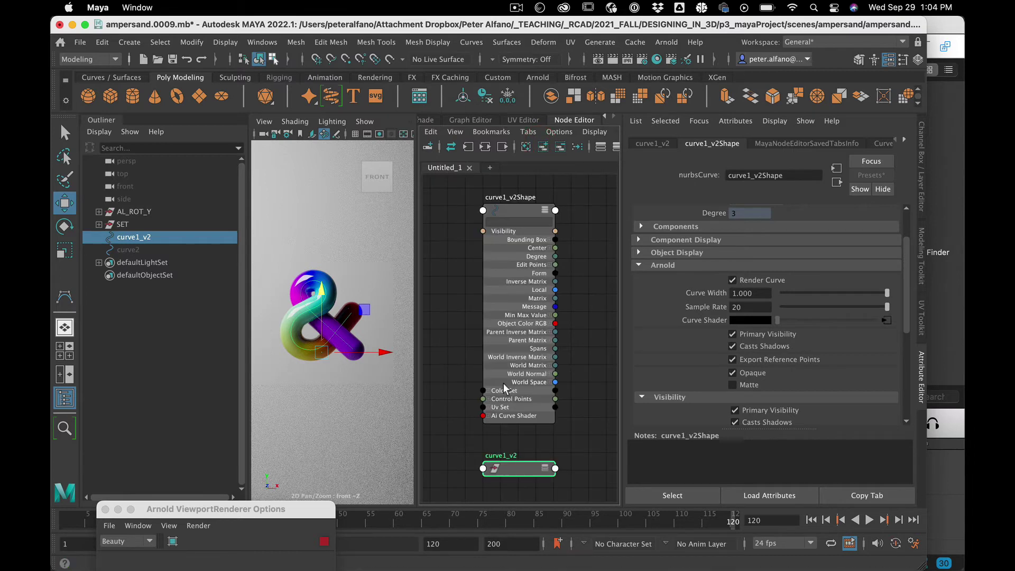
scroll(521, 322, "down", 3)
left_click(467, 316)
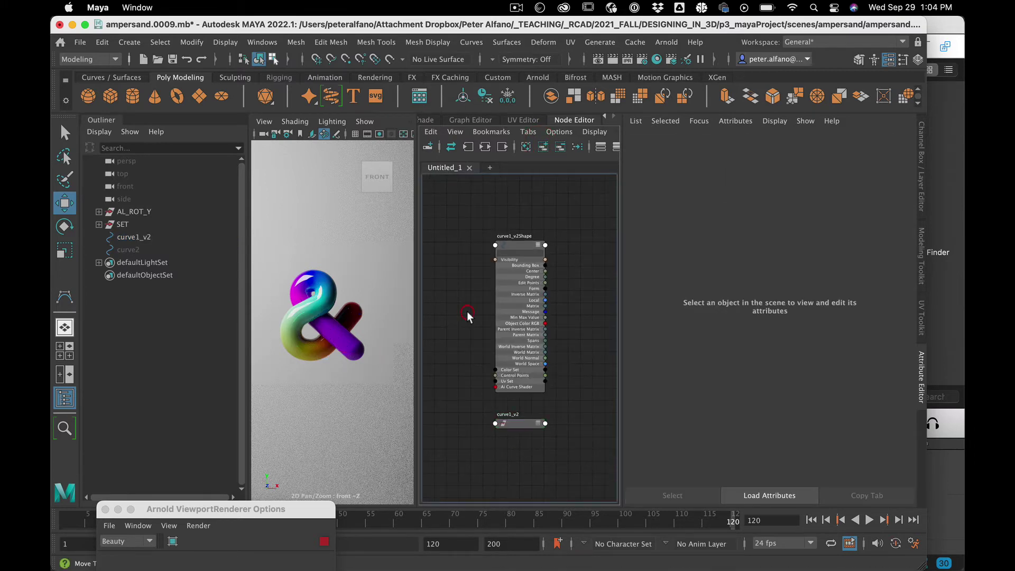
key("Tab")
type("ramp")
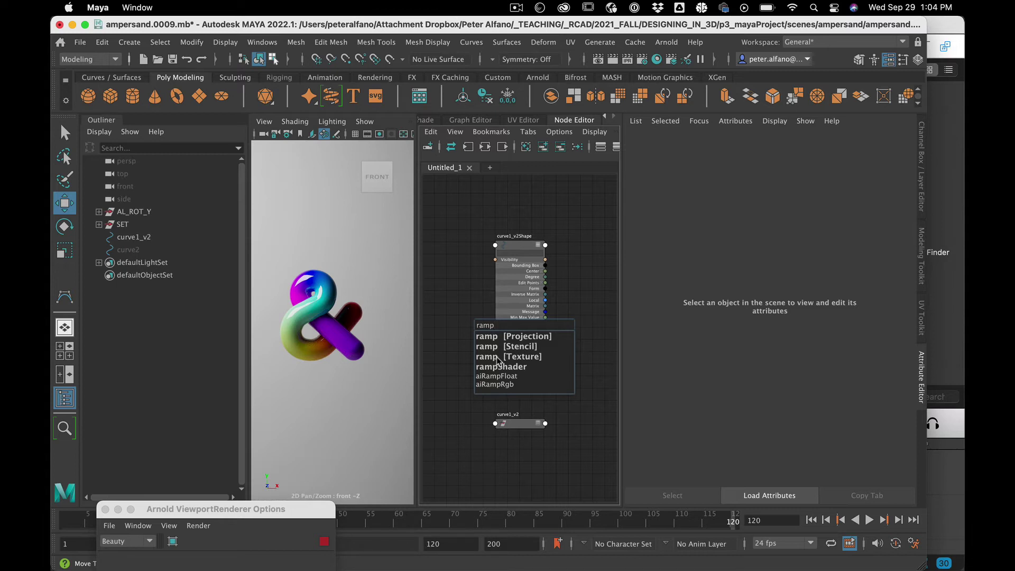
left_click(497, 357)
Arrange the graph so the texture placement node and ramp1 come before curve1_v2Shape, with space between them
left_click_drag(551, 323, 505, 222)
left_click_drag(491, 316, 396, 268)
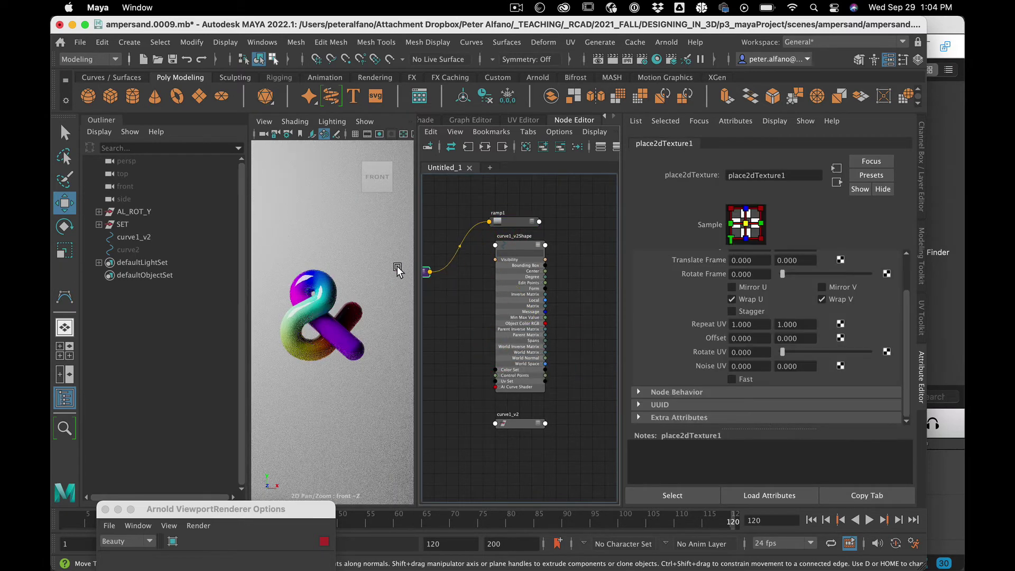
left_click_drag(508, 220, 462, 293)
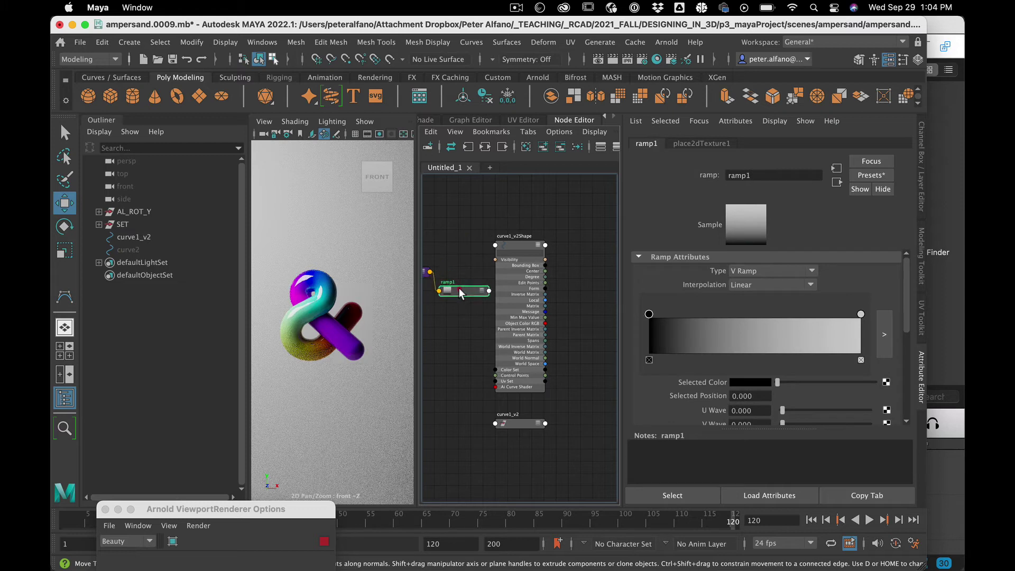
left_click_drag(519, 247, 557, 246)
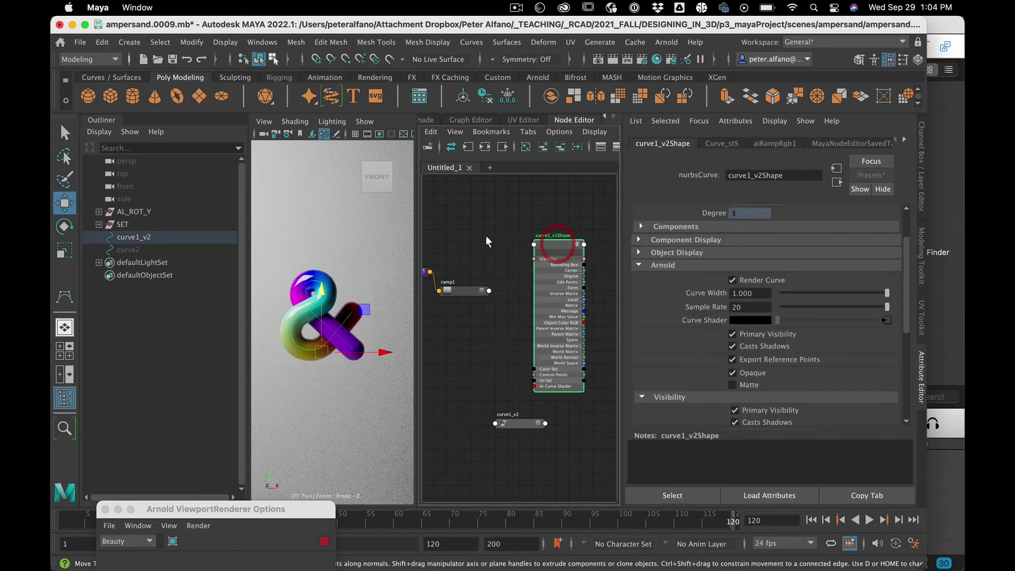
left_click(474, 256)
left_click(463, 291)
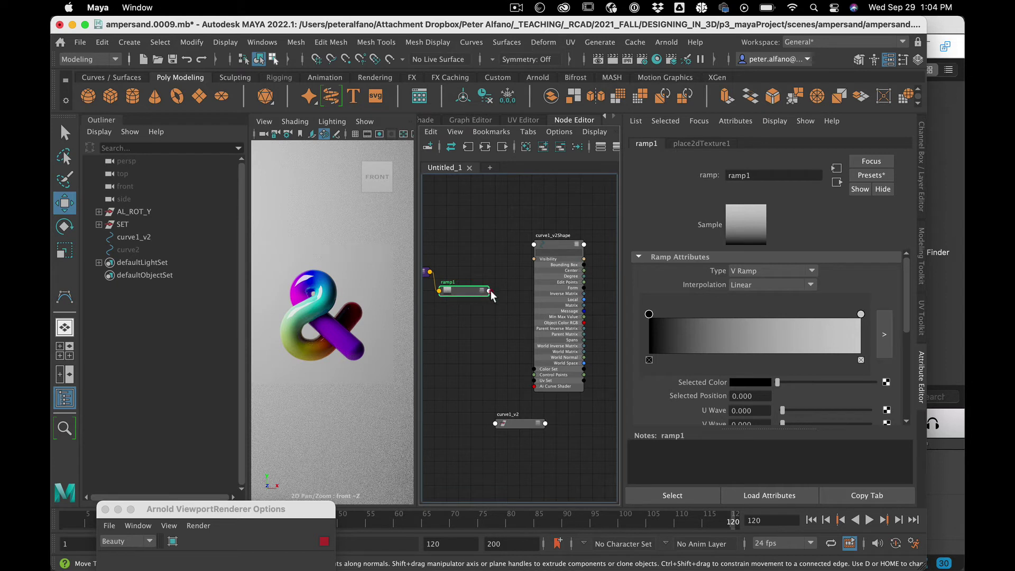
Connect ramp1's Out Color R output to the aiCurveWidth input of curve1_v2Shape
left_click(490, 291)
mouse_move(566, 400)
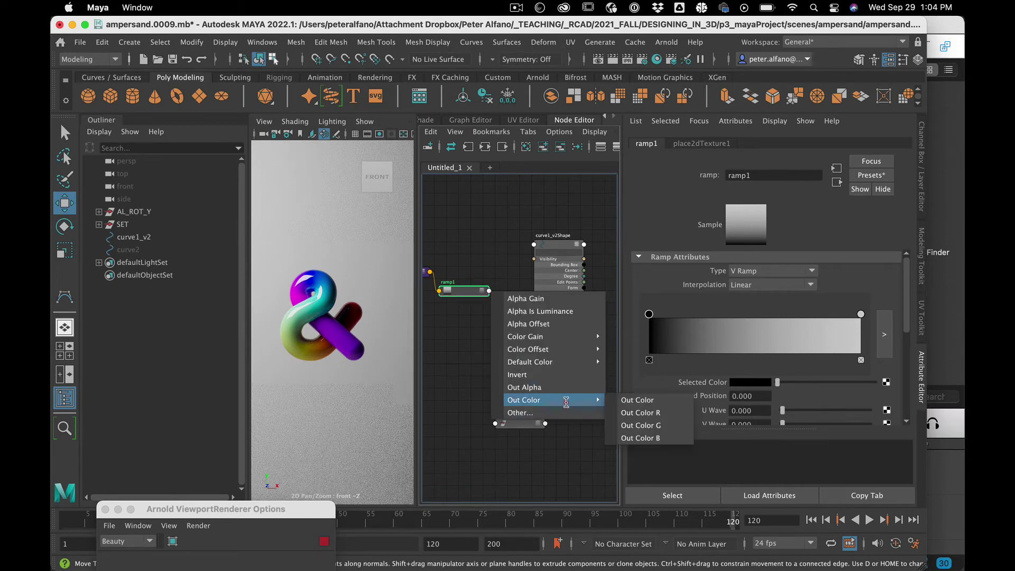
left_click(637, 400)
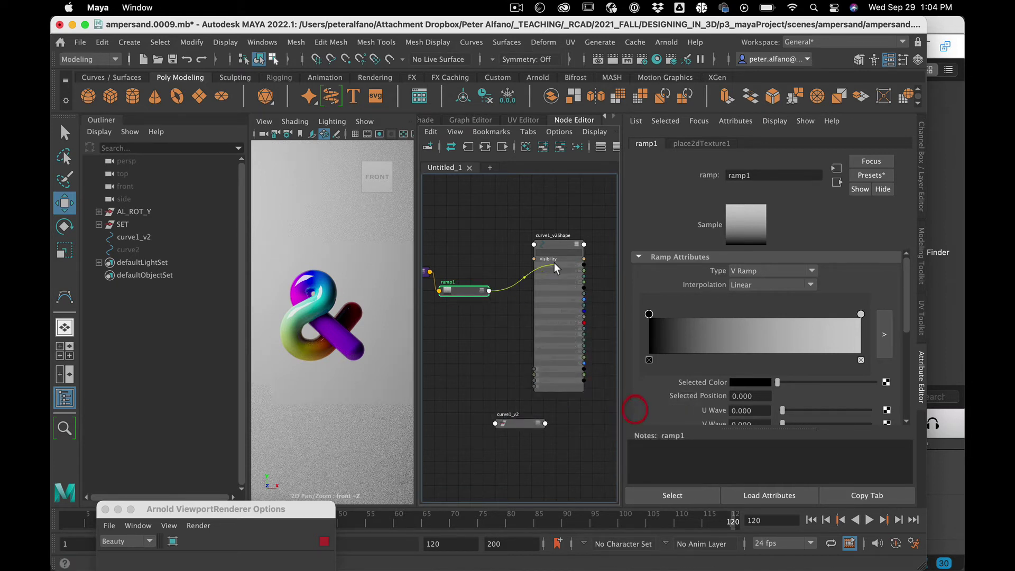
left_click(535, 243)
left_click(596, 306)
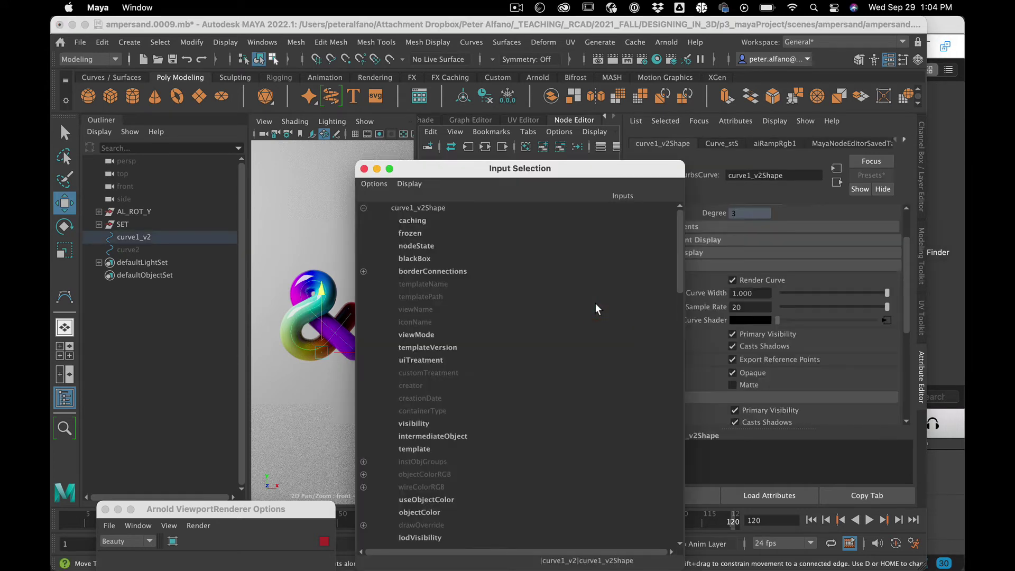
scroll(490, 378, "down", 10)
scroll(491, 379, "down", 4)
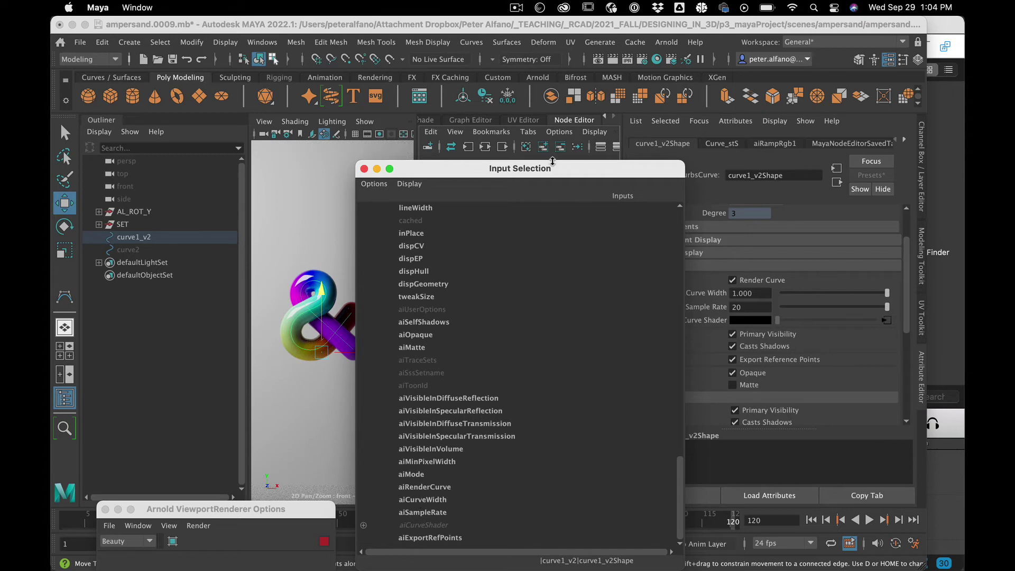
left_click_drag(553, 161, 483, 148)
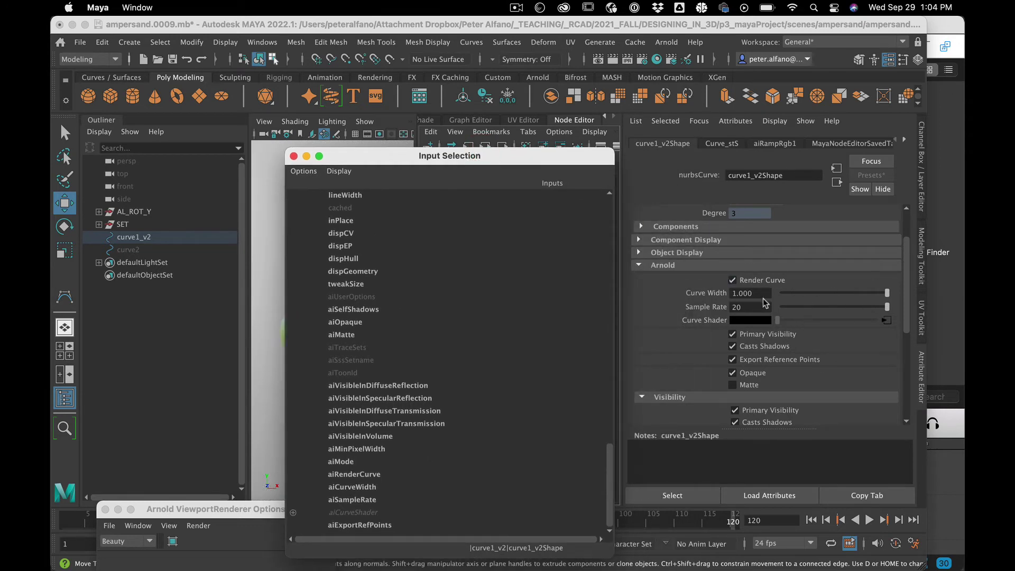
left_click(372, 485)
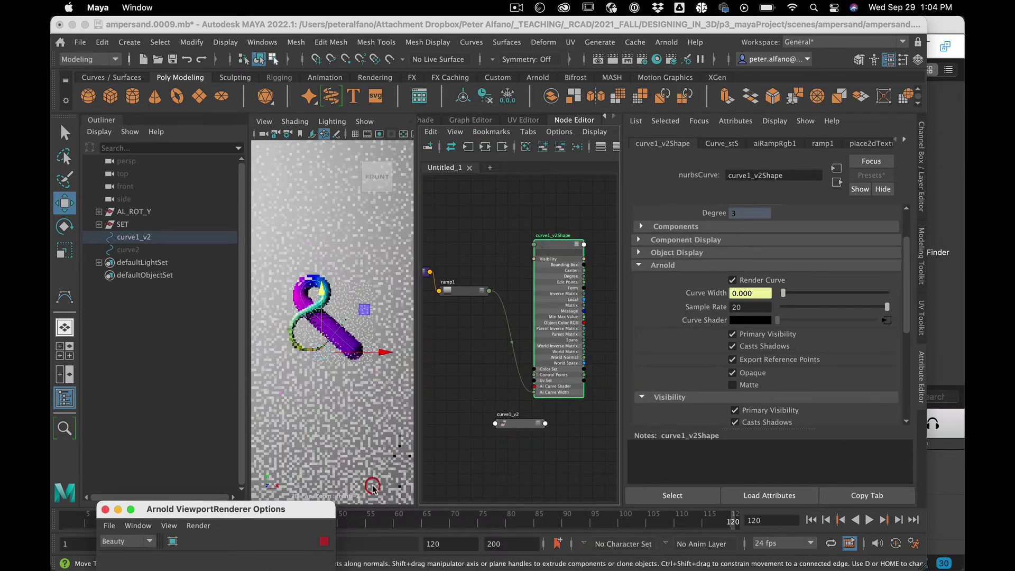
Set ramp1's interpolation to Smooth, keeping the V Ramp type
left_click(461, 290)
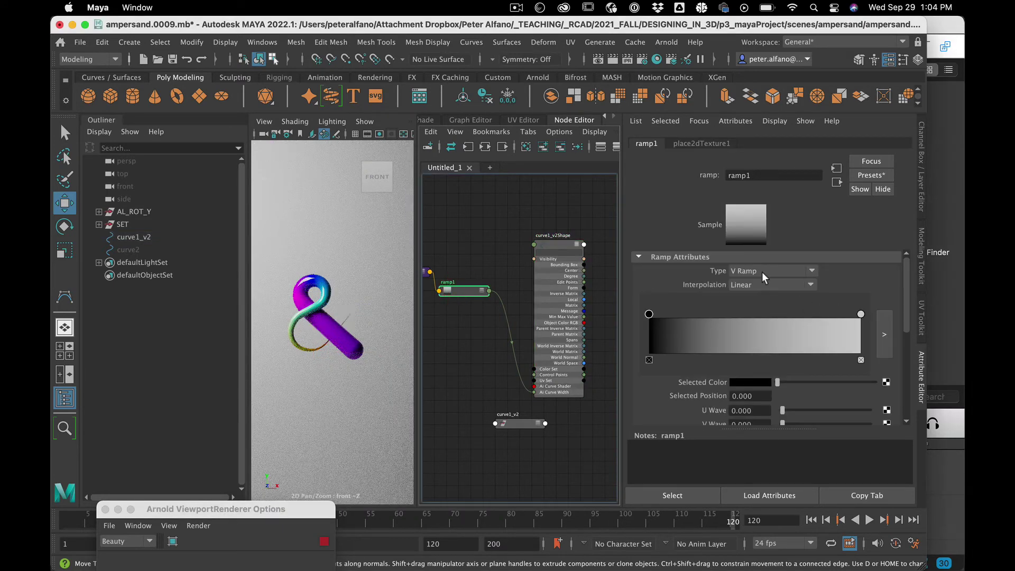
left_click(762, 272)
left_click(767, 236)
left_click(753, 286)
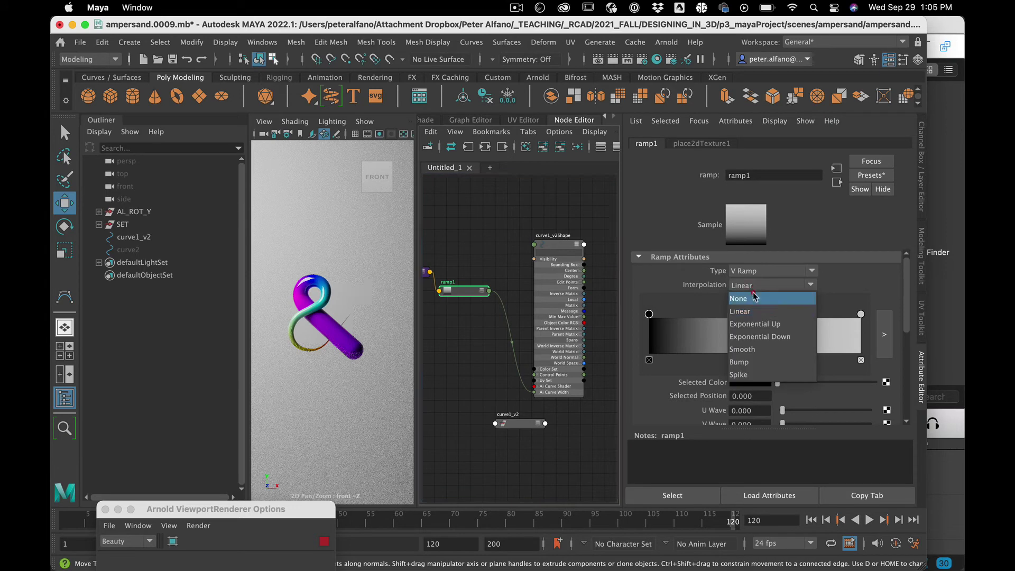
left_click(746, 349)
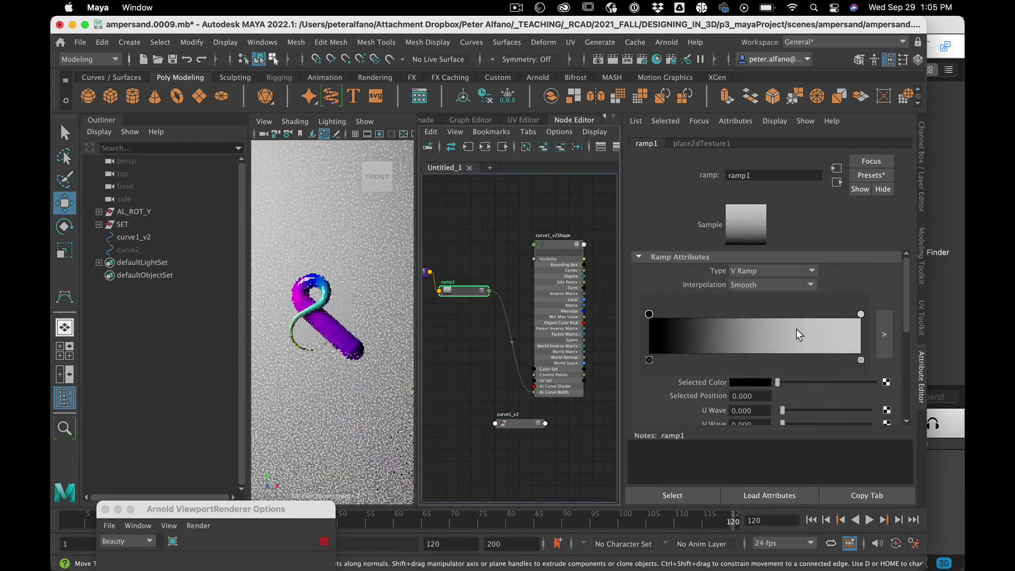
Move ramp1's white stop to position 0.231 and add a black stop at position 0.449
left_click_drag(861, 314, 698, 314)
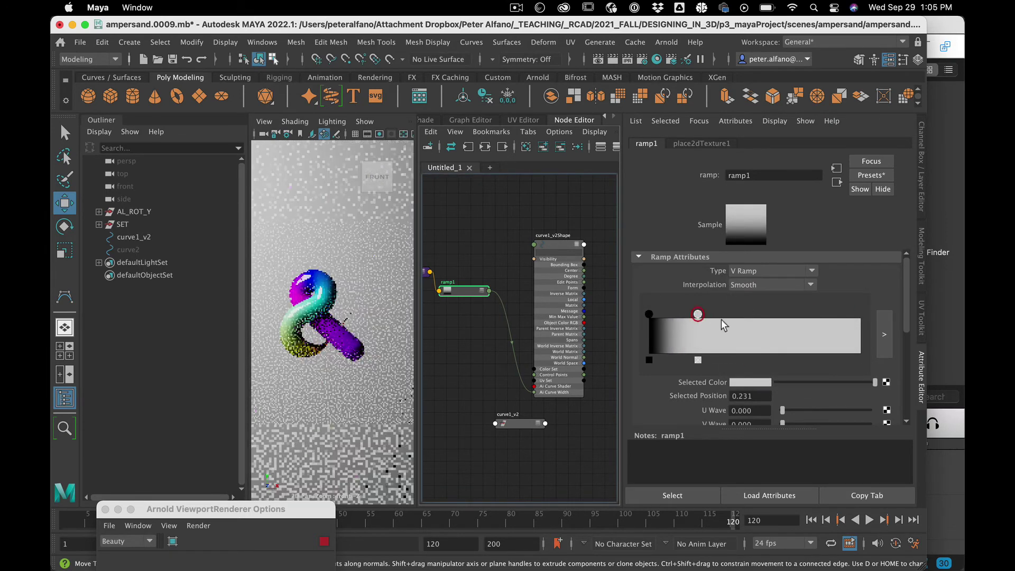
left_click(744, 328)
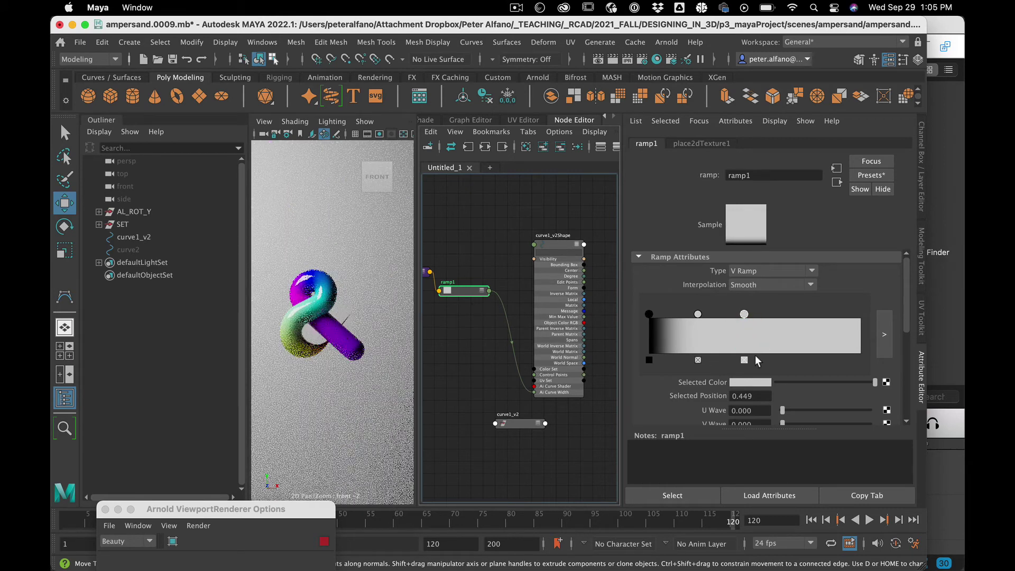
left_click_drag(839, 385, 709, 380)
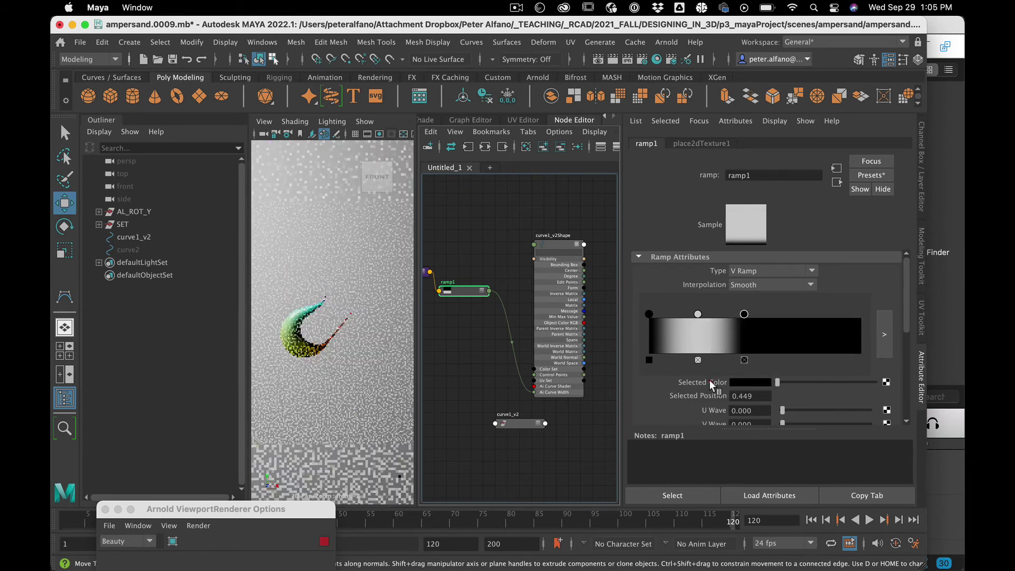
Try a further white stop at position 0.692 on ramp1 and remove it
left_click(792, 335)
left_click_drag(777, 382, 875, 382)
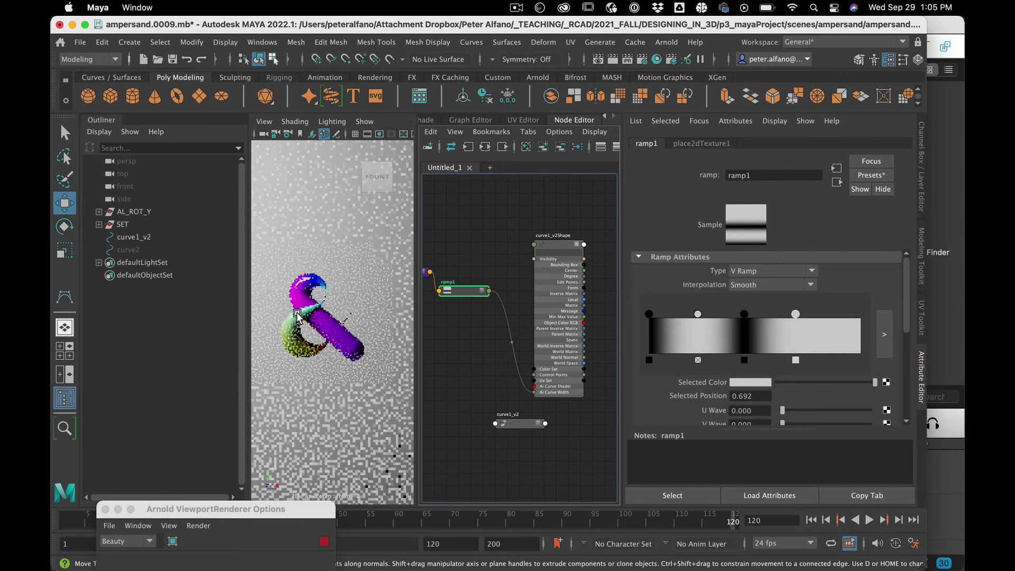
left_click(795, 360)
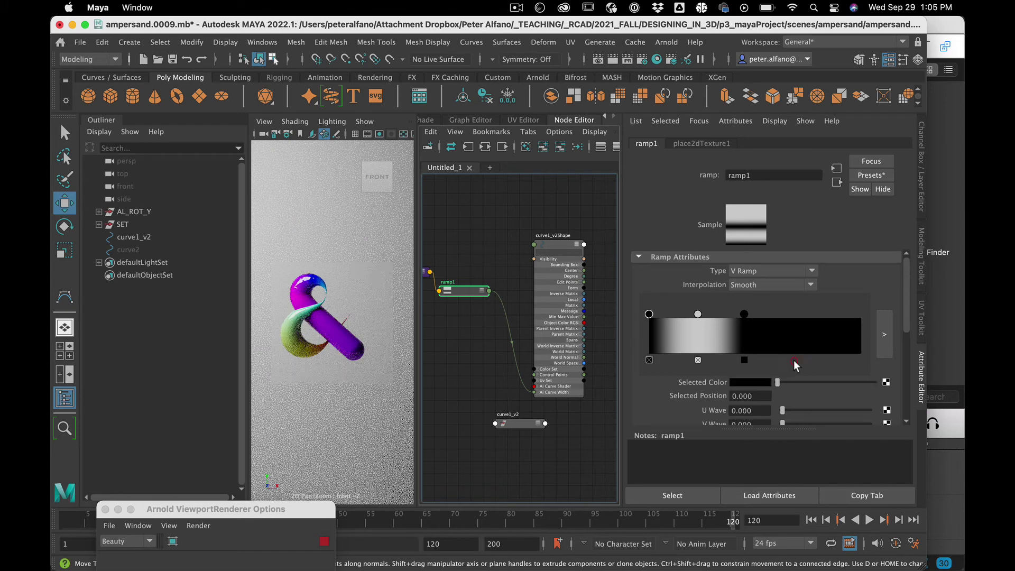
Move ramp1's inner black stop to position 0.548 and its white stop to 0.293
left_click_drag(744, 314, 767, 316)
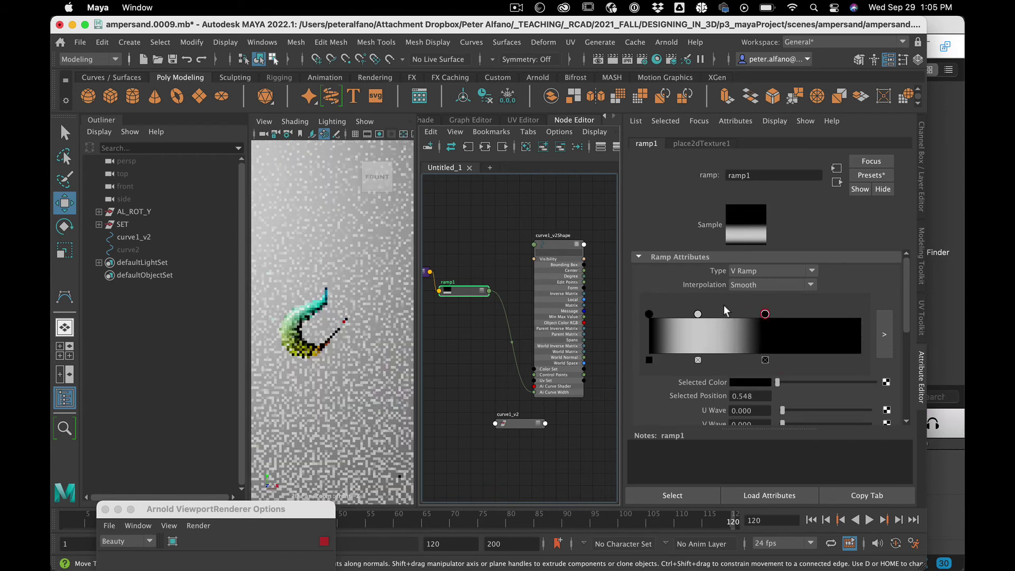
left_click_drag(698, 314, 711, 315)
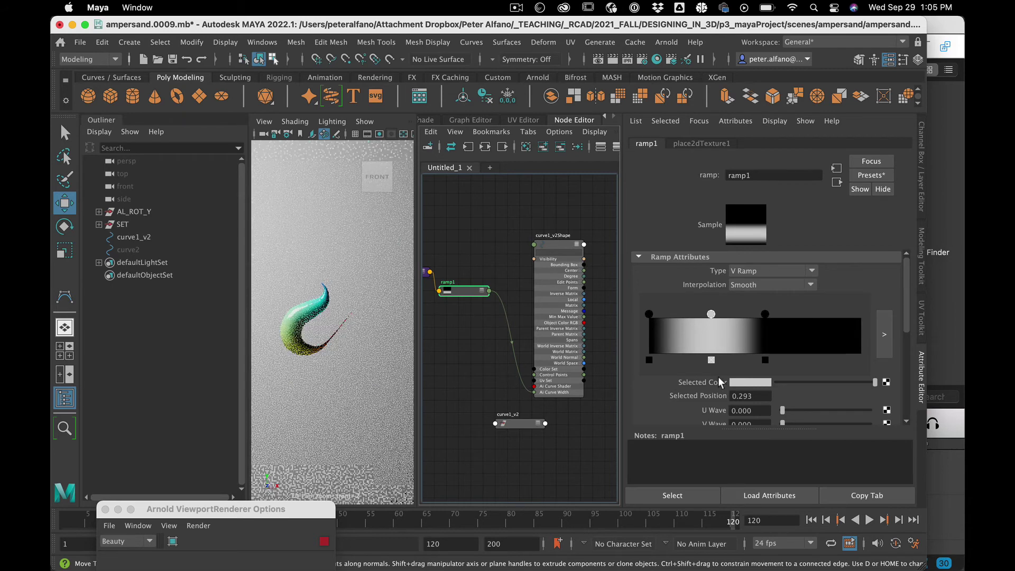
Disable Wrap U and Wrap V on the place2dTexture1 node feeding ramp1
scroll(794, 374, "down", 10)
left_click(805, 300)
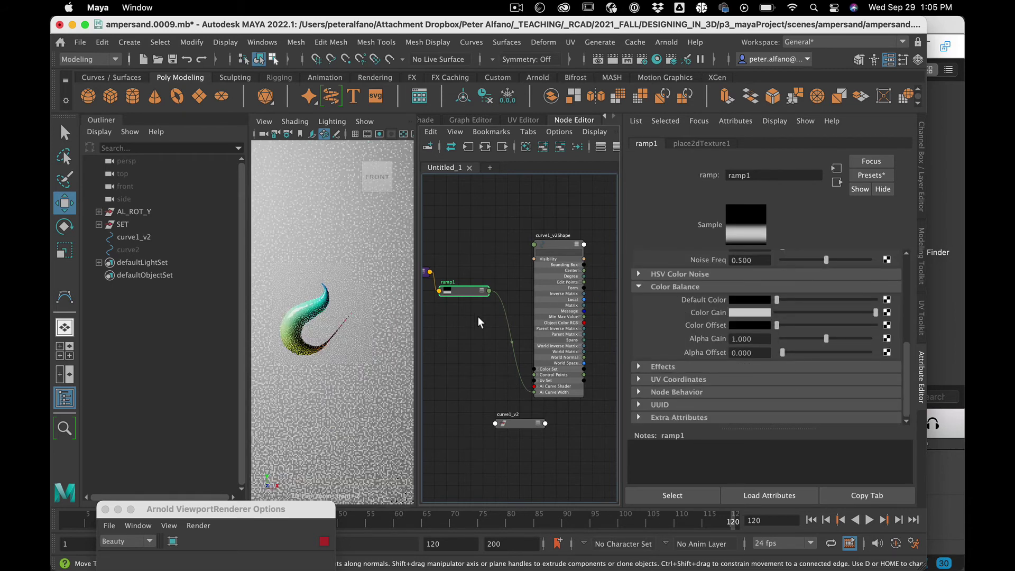
scroll(478, 322, "down", 2)
left_click(429, 283)
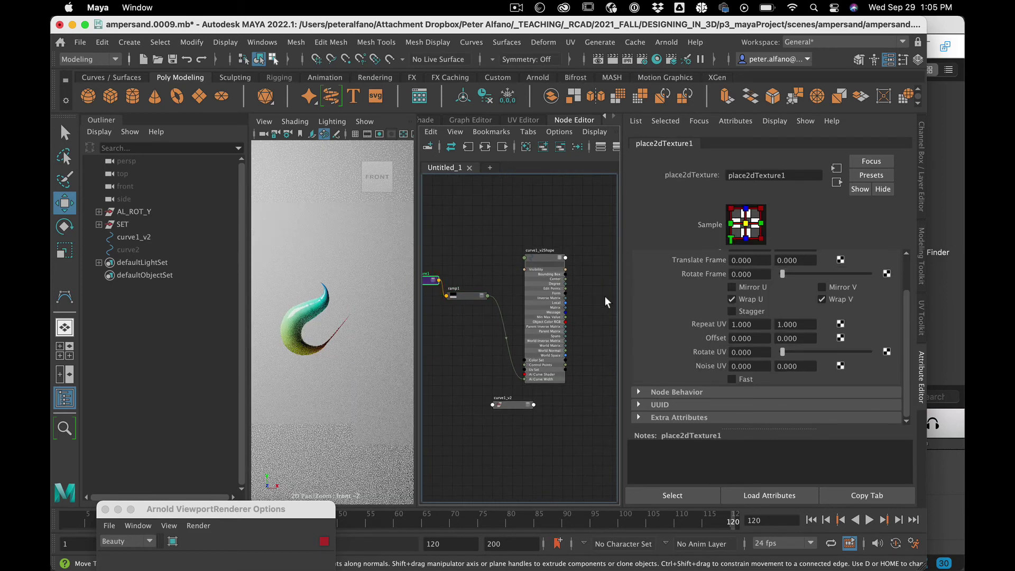
scroll(788, 285, "down", 4)
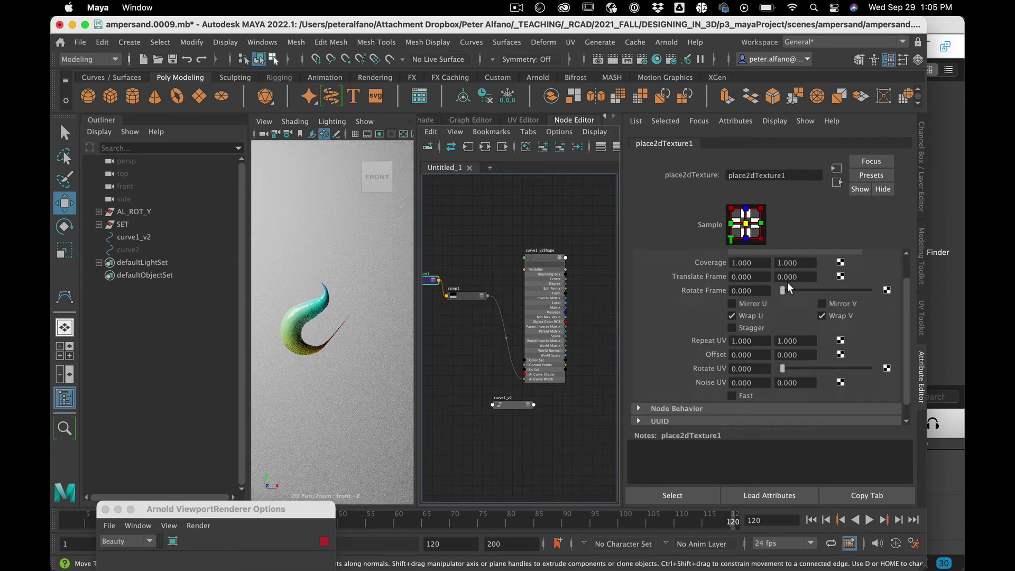
left_click(748, 316)
left_click(840, 315)
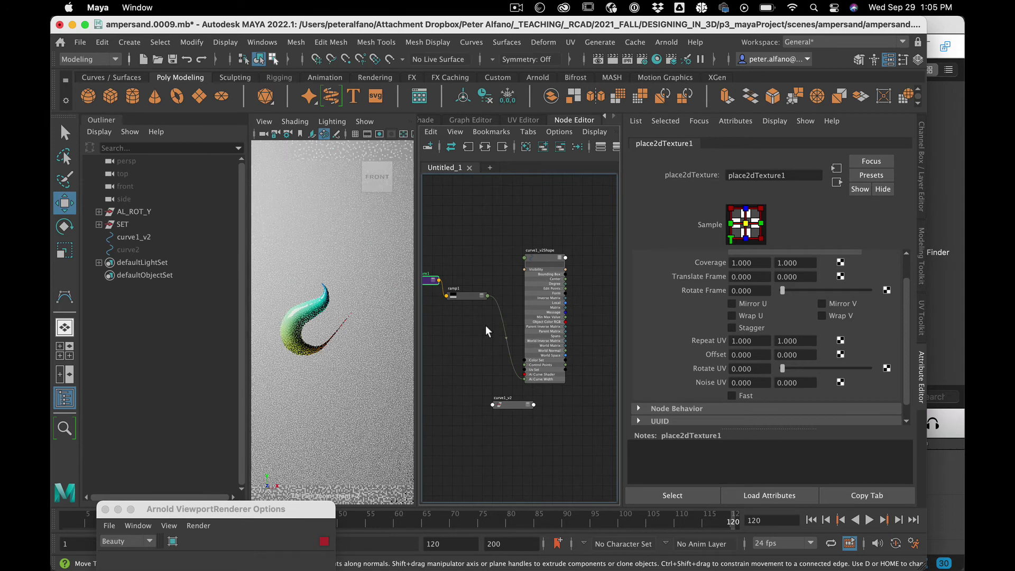
scroll(477, 349, "down", 1)
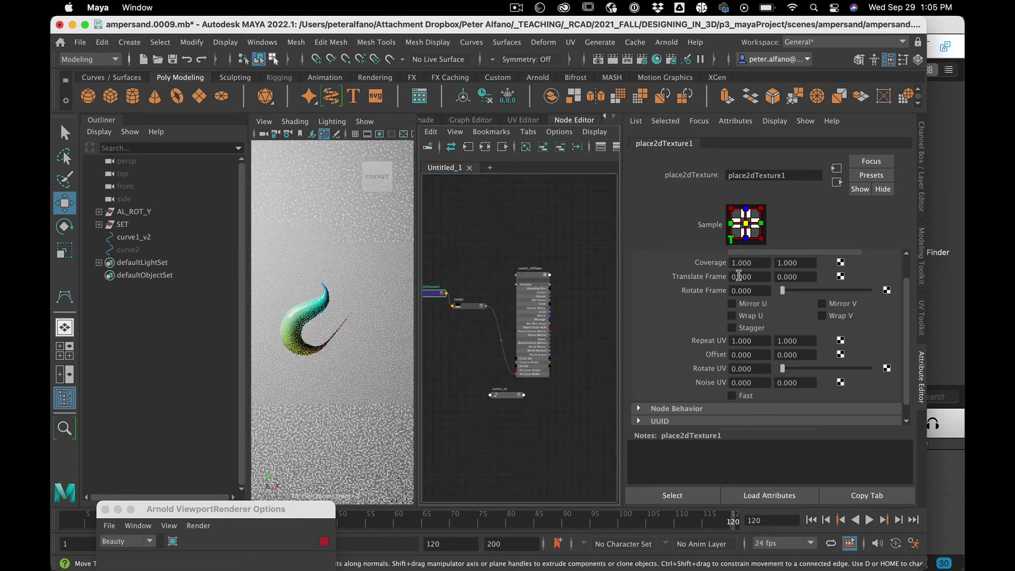
Try Translate Frame V values such as 0.500 and -0.700 on place2dTexture1, and reset the value to 0
mouse_move(793, 278)
left_mouse_down("super")
mouse_move(877, 274)
mouse_move(756, 281)
mouse_move(782, 280)
left_mouse_up("super")
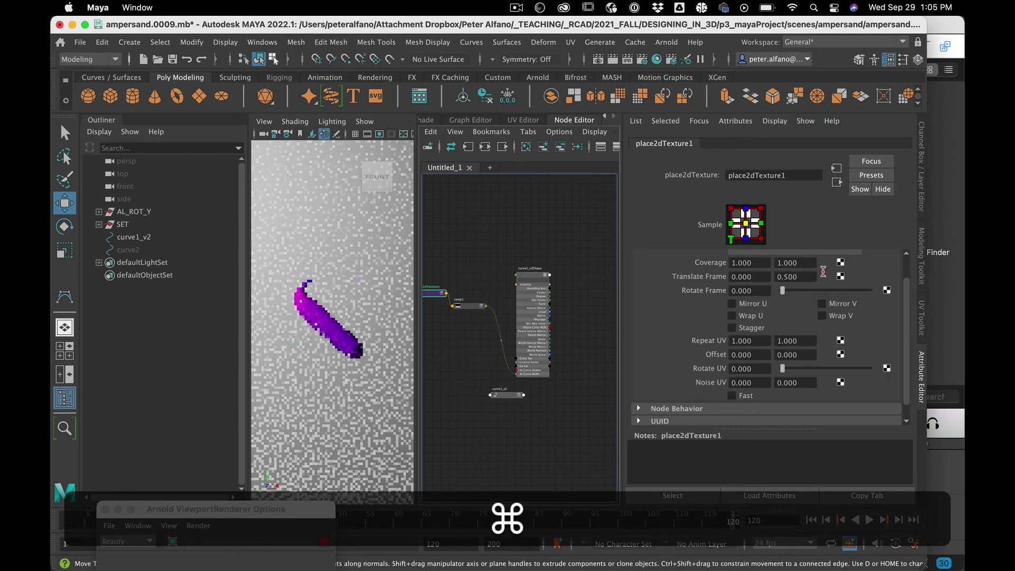
left_click_drag(816, 269, 809, 269, "super")
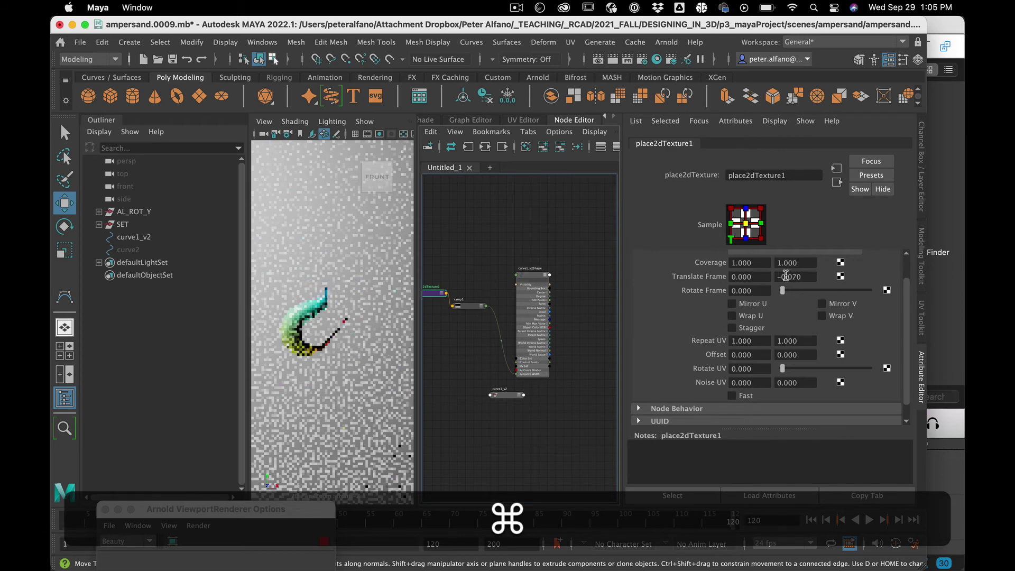
left_click_drag(751, 287, 743, 288, "super")
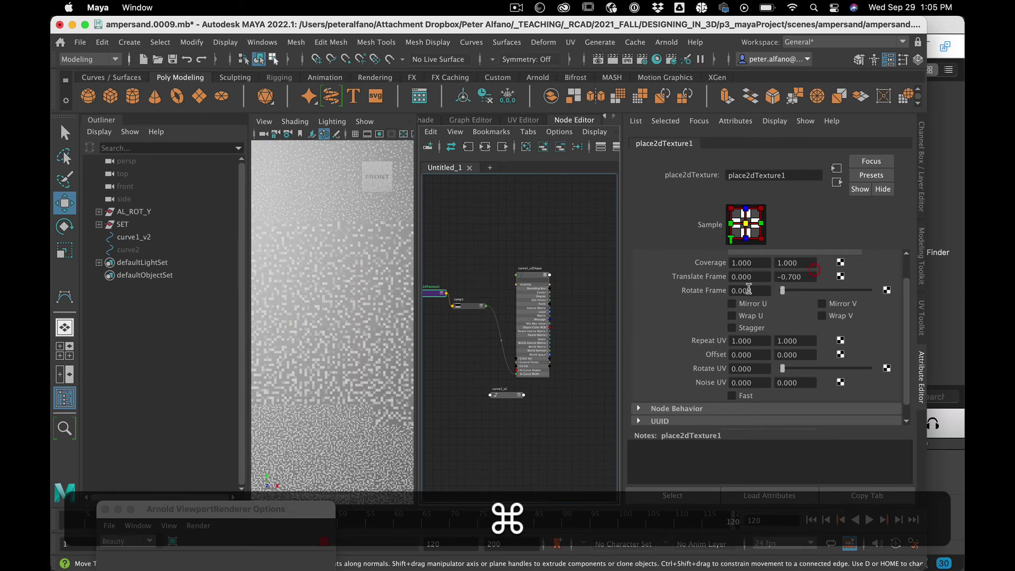
left_click(802, 278)
type("0")
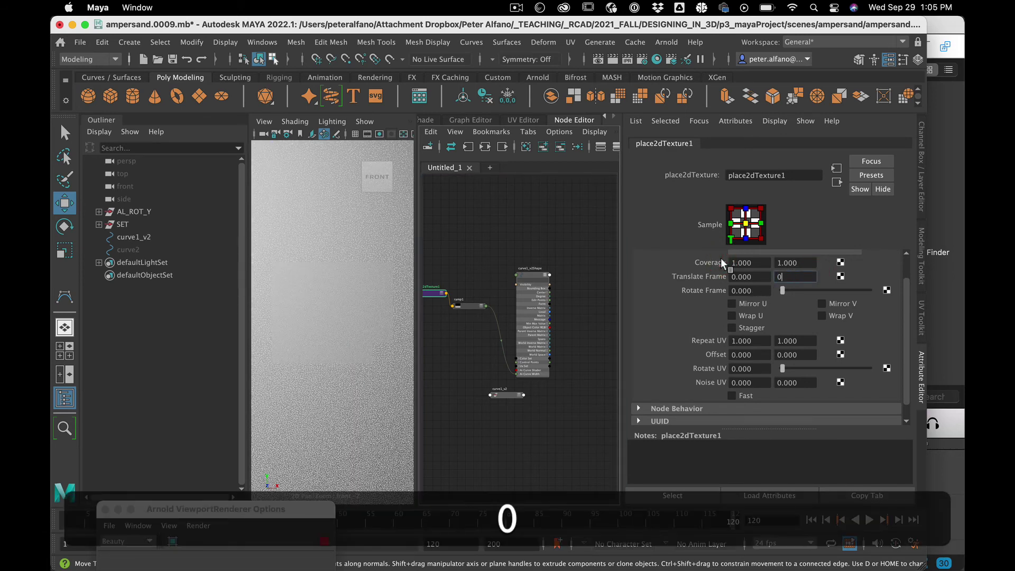
key("Return")
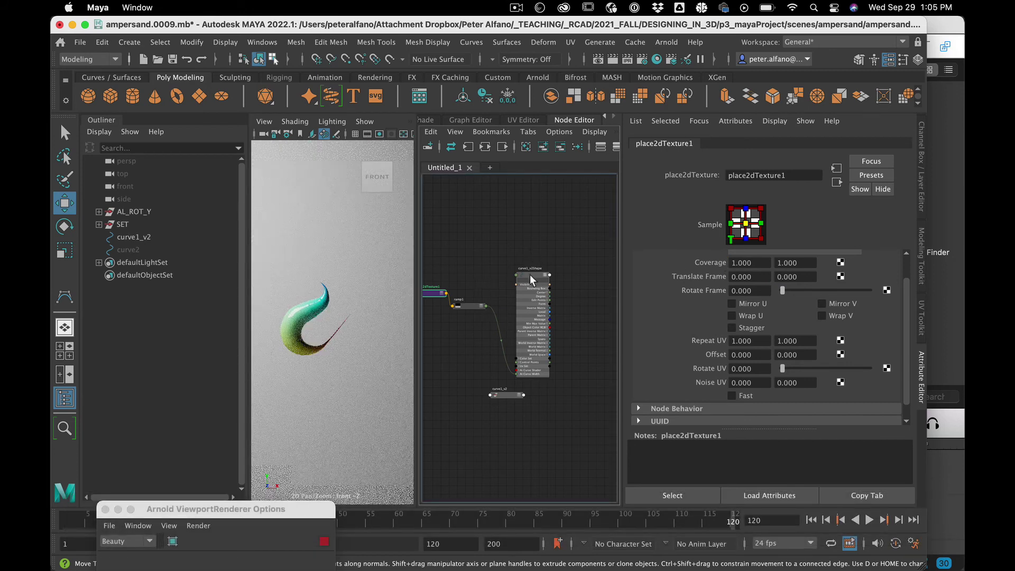
Move the curve1_v2Shape node clear of ramp1 and delete the connection from ramp1 to its Ai Curve Width
left_click_drag(530, 274, 544, 274)
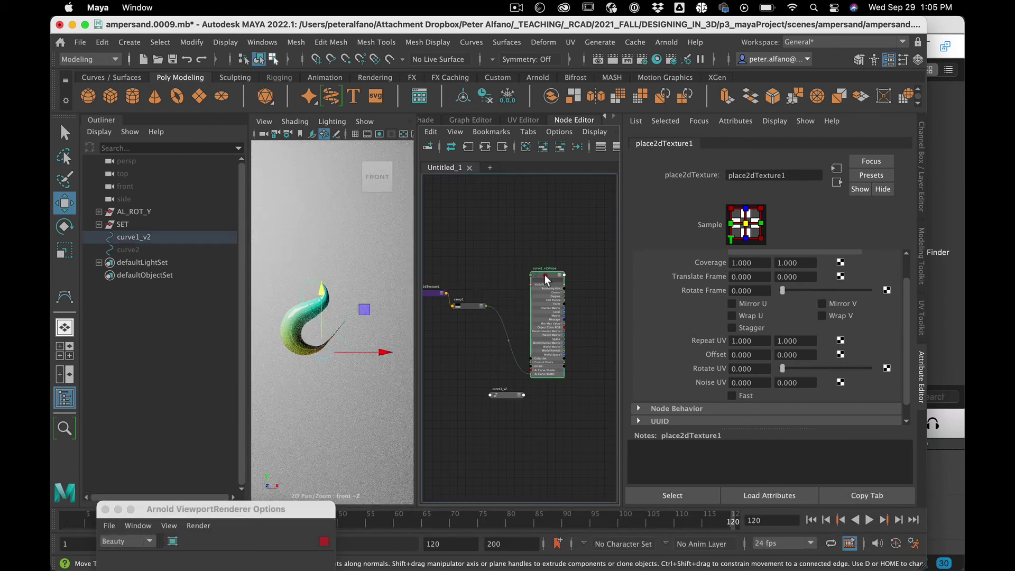
left_click(499, 342)
key("BackSpace")
Create a noise texture node and arrange it with its place2dTexture2 node beside the curve1_v2Shape node
left_click(491, 341)
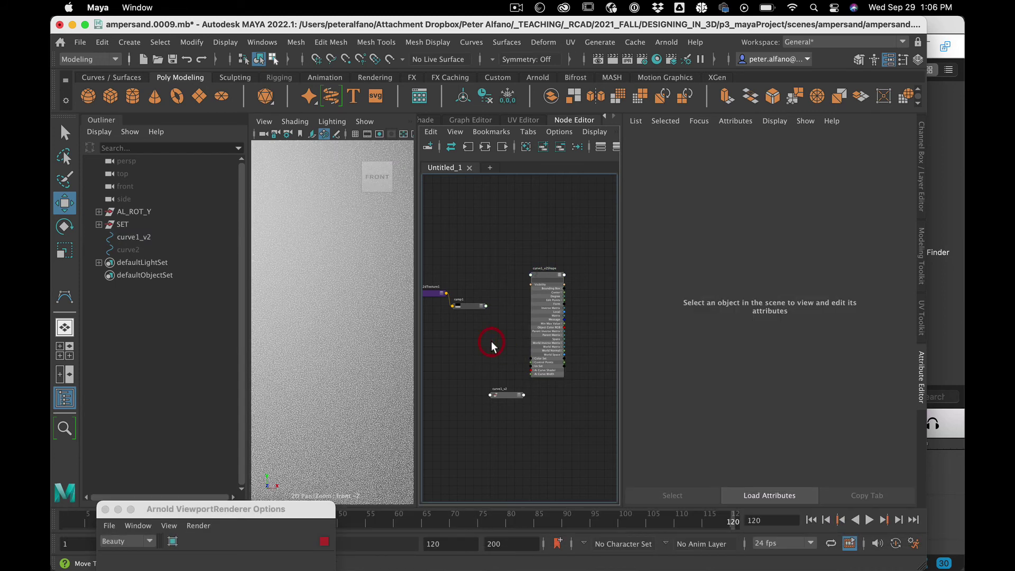
key("Tab")
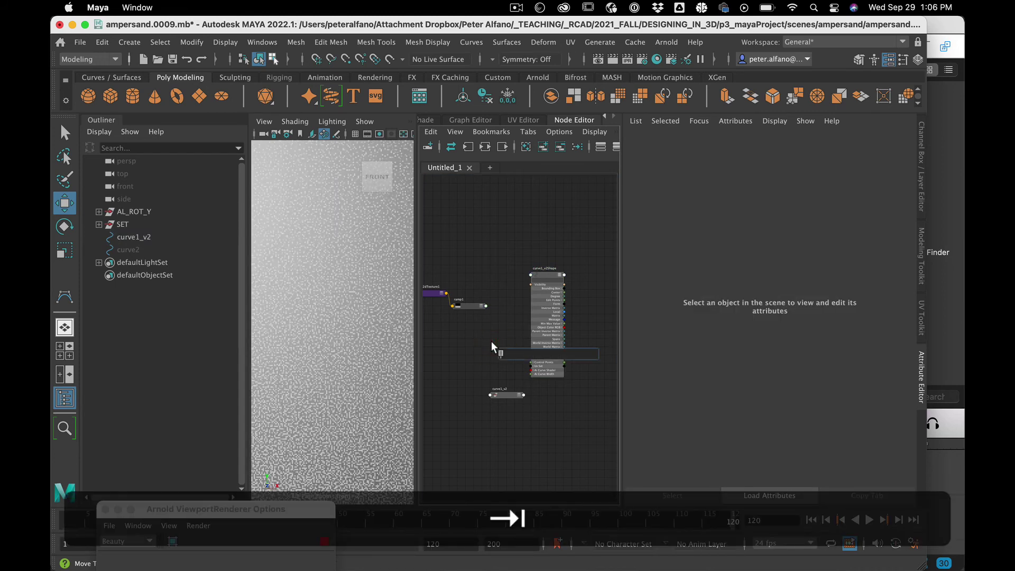
type("noise")
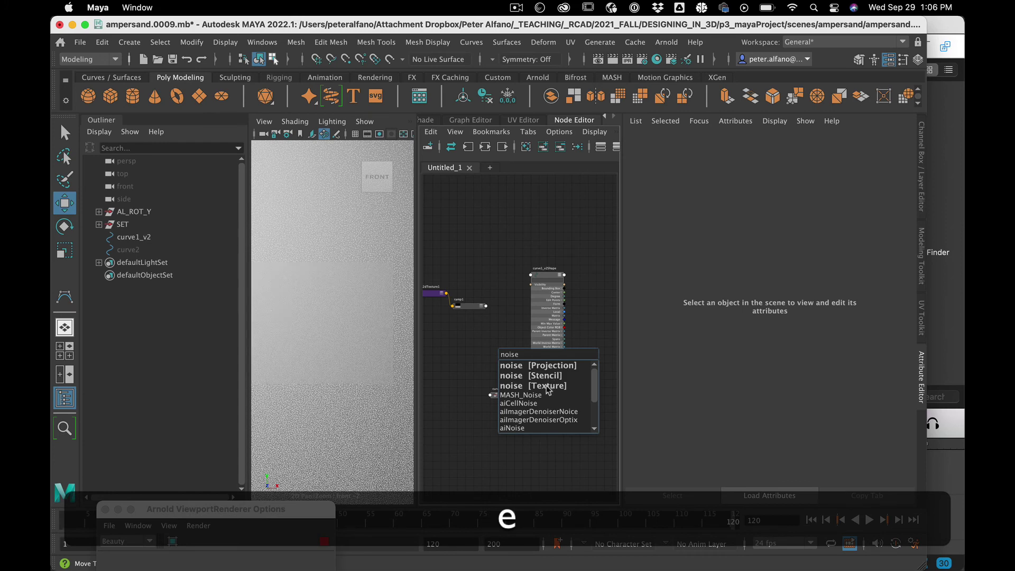
left_click(547, 386)
left_click_drag(517, 350, 470, 350)
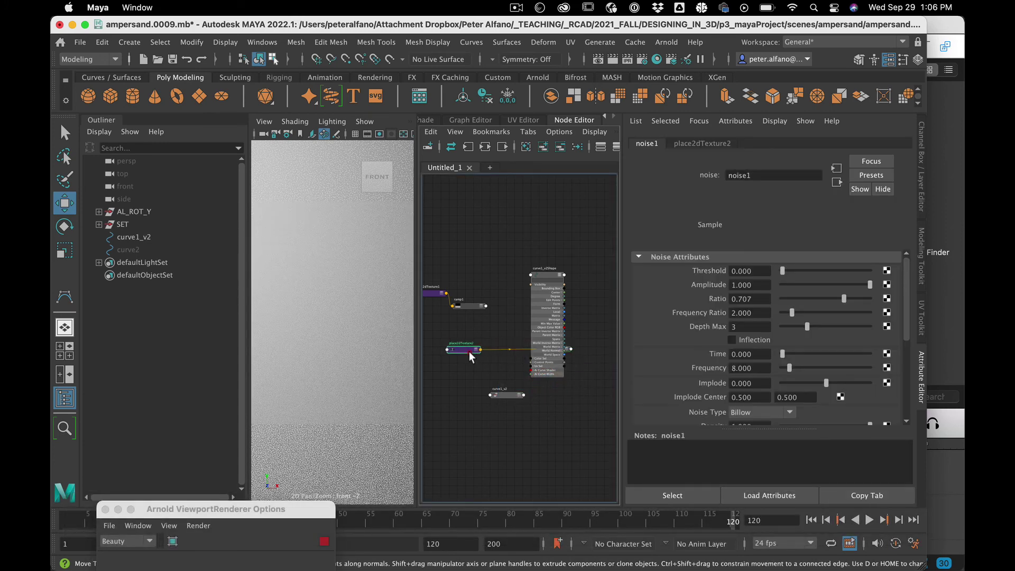
left_click(568, 352)
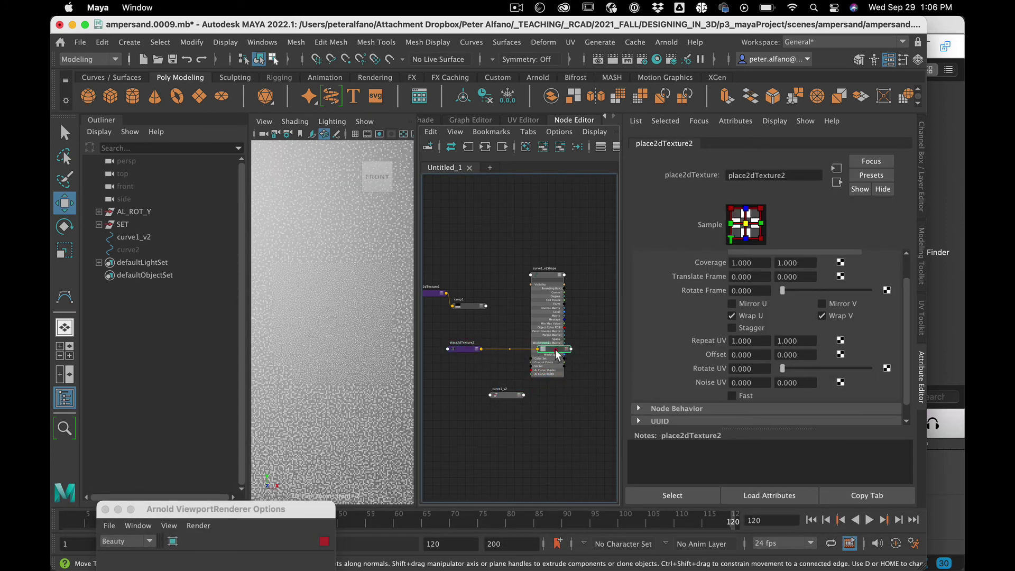
left_click_drag(566, 352, 518, 363)
Connect noise1's Out Color R to the Ai Curve Width attribute of curve1_v2Shape
scroll(516, 360, "up", 5)
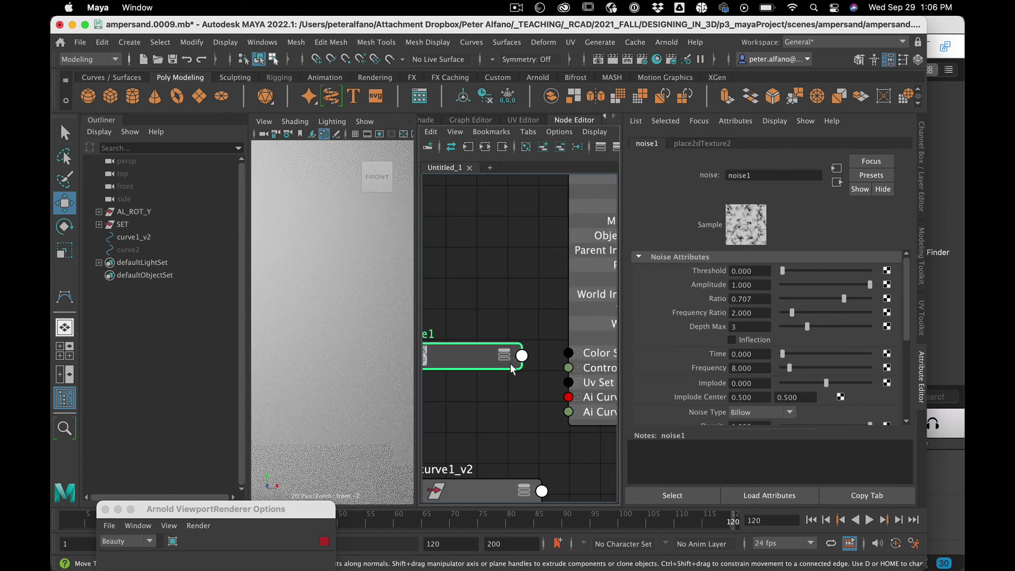
left_click(521, 356)
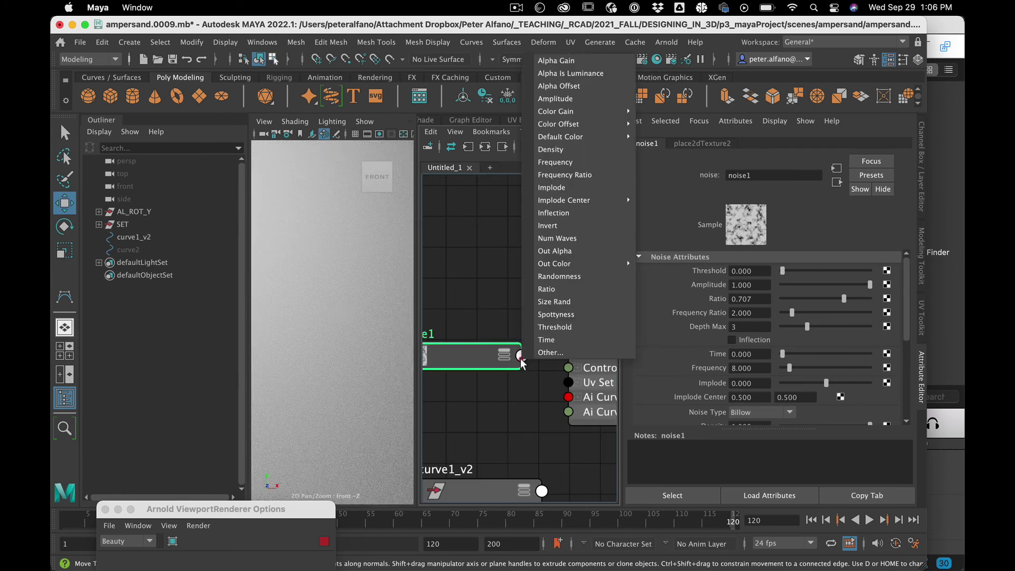
mouse_move(554, 265)
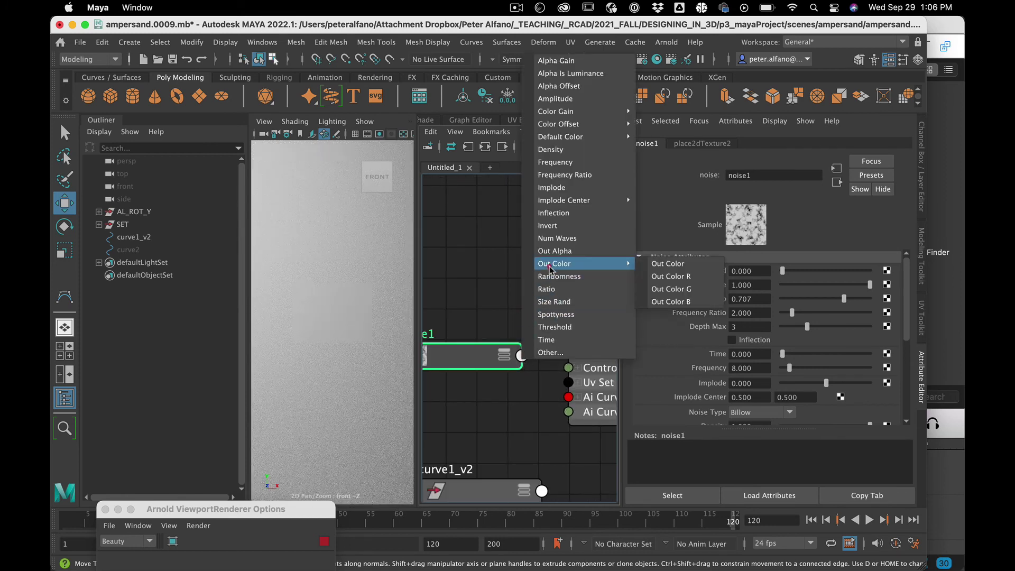
left_click(669, 279)
scroll(572, 396, "down", 3)
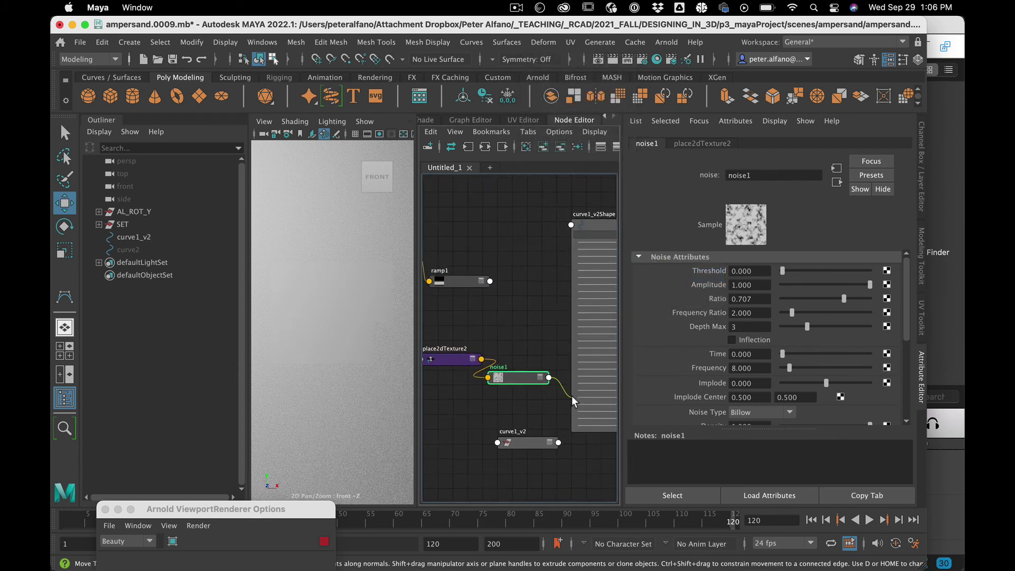
left_click(571, 426)
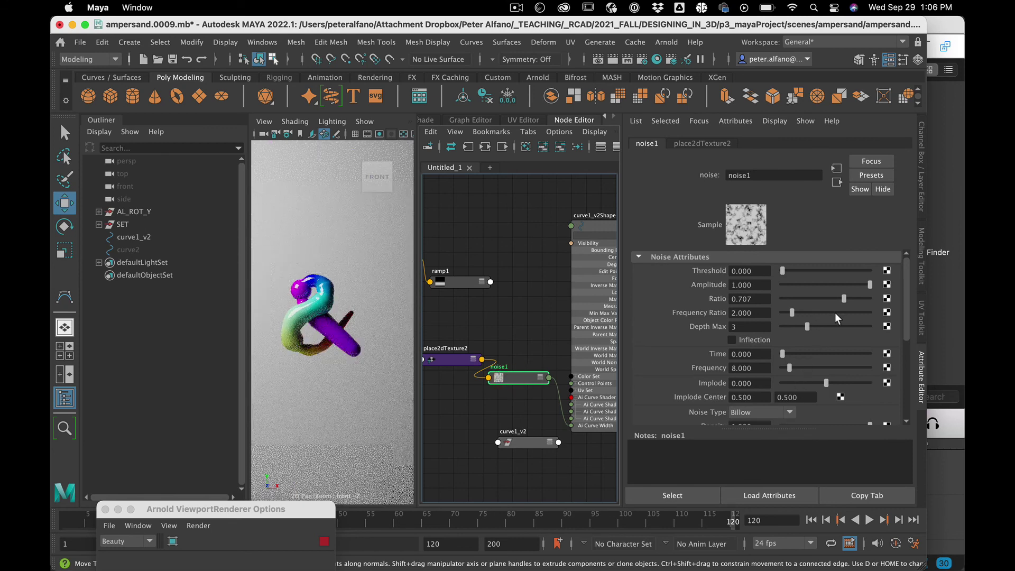
Set noise1's Density to 0.397 and its Frequency to 24.265
scroll(846, 312, "down", 3)
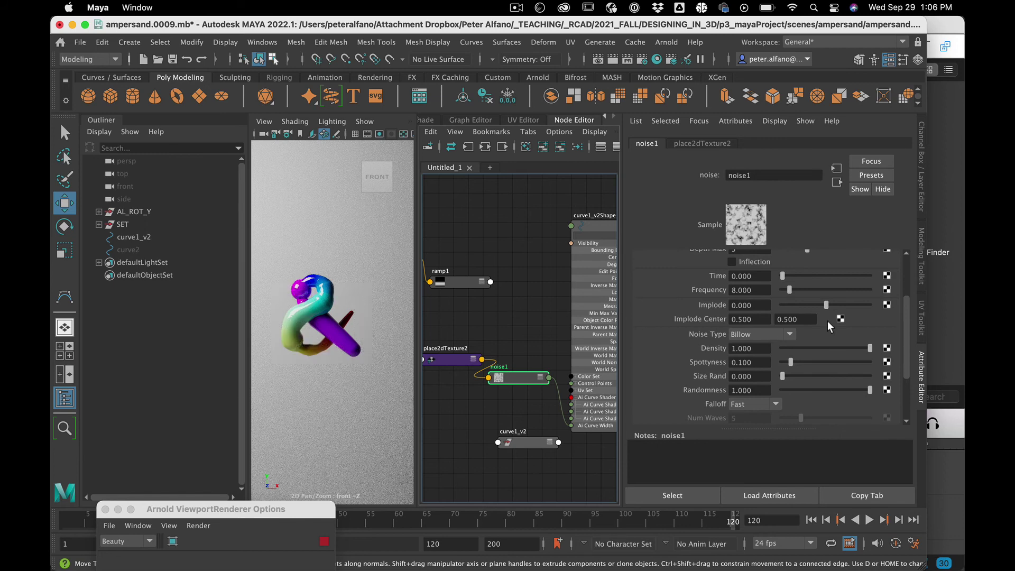
scroll(827, 322, "up", 2)
scroll(826, 333, "down", 3)
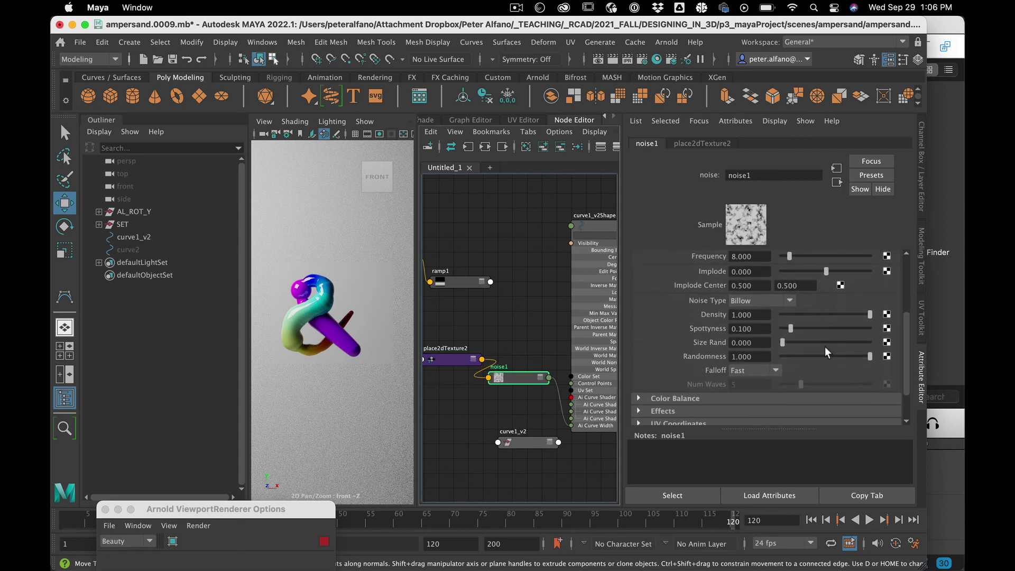
left_click_drag(832, 314, 815, 313)
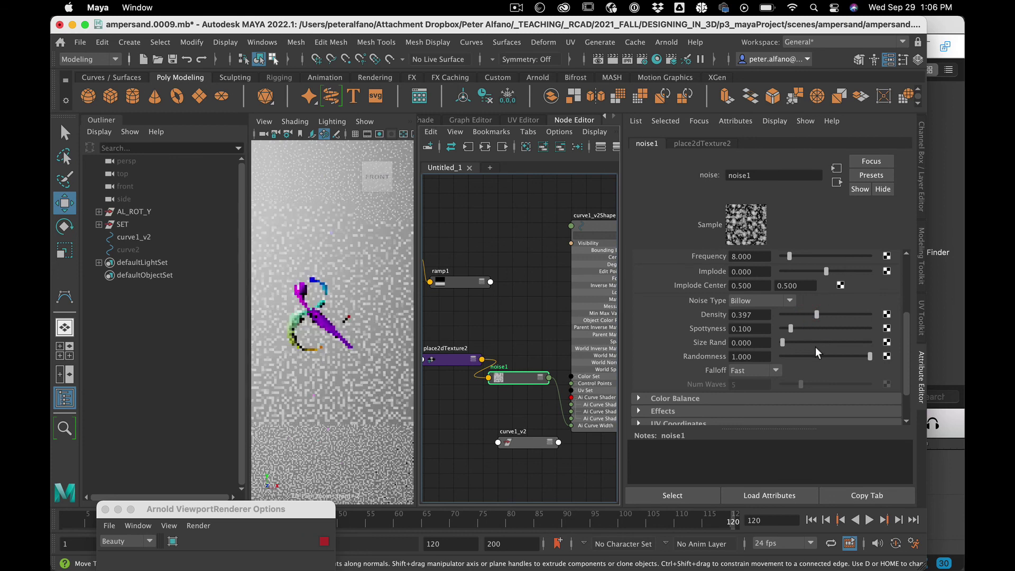
scroll(837, 310, "up", 2)
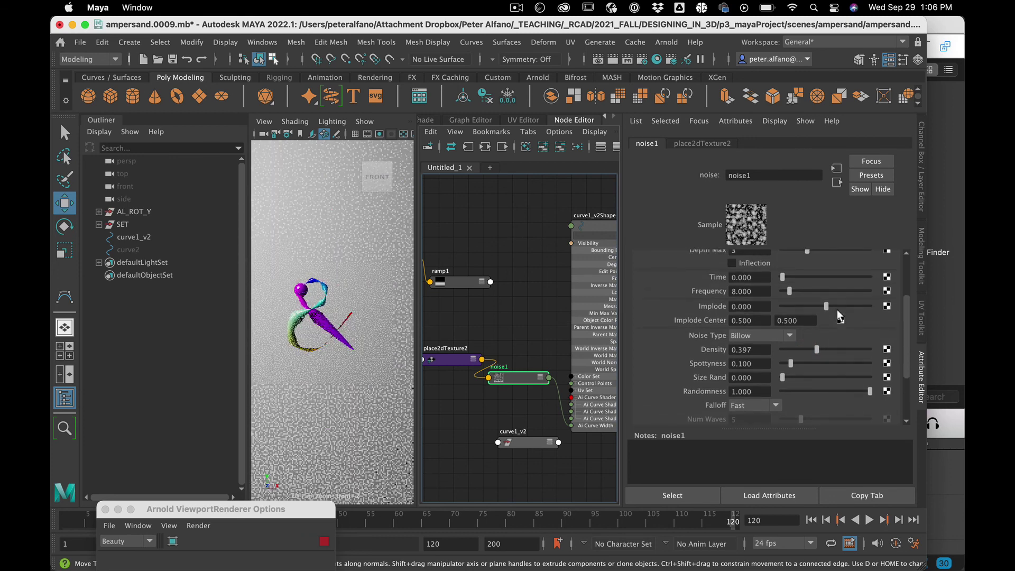
left_click_drag(792, 289, 802, 287)
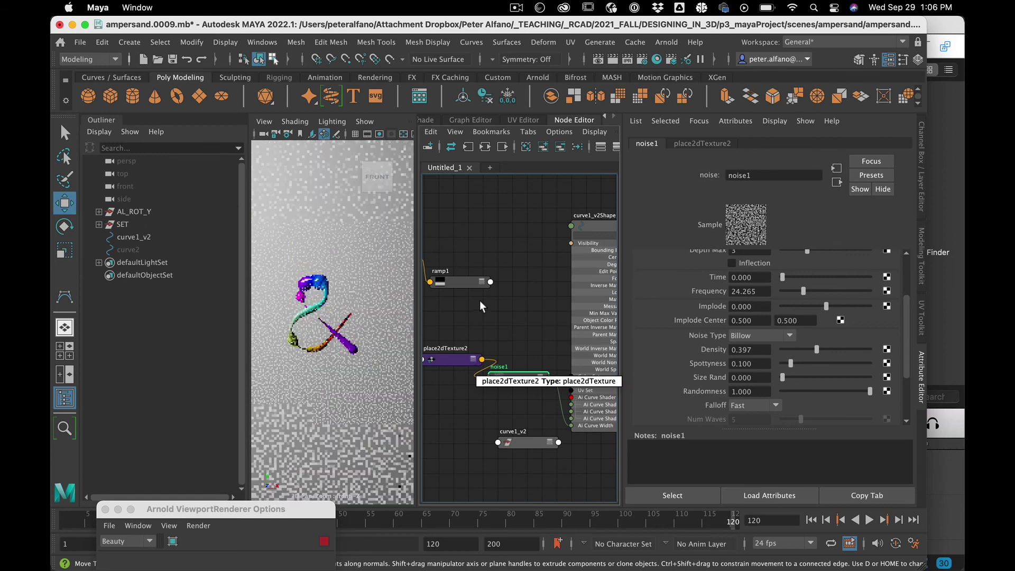
left_click(516, 8)
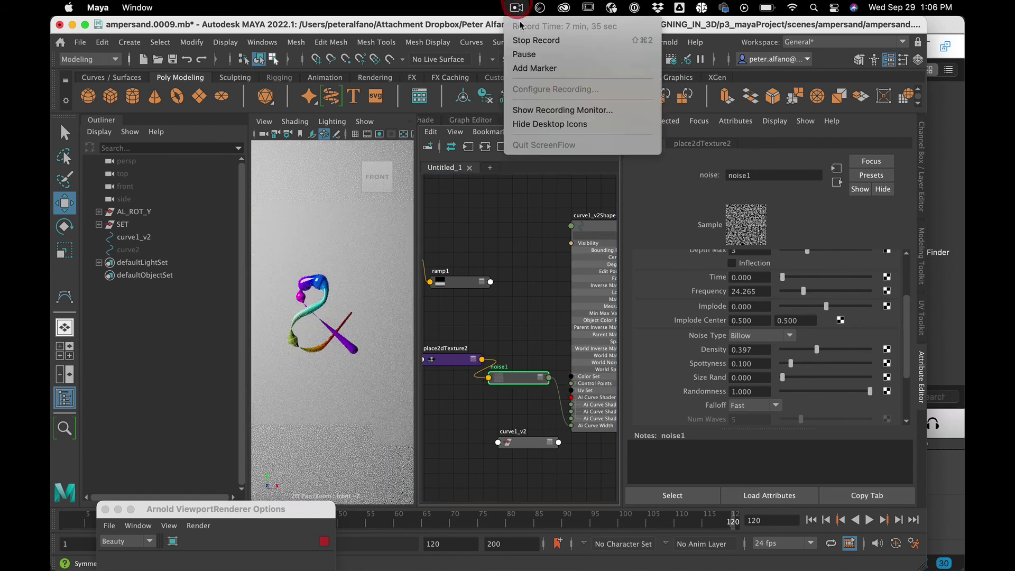